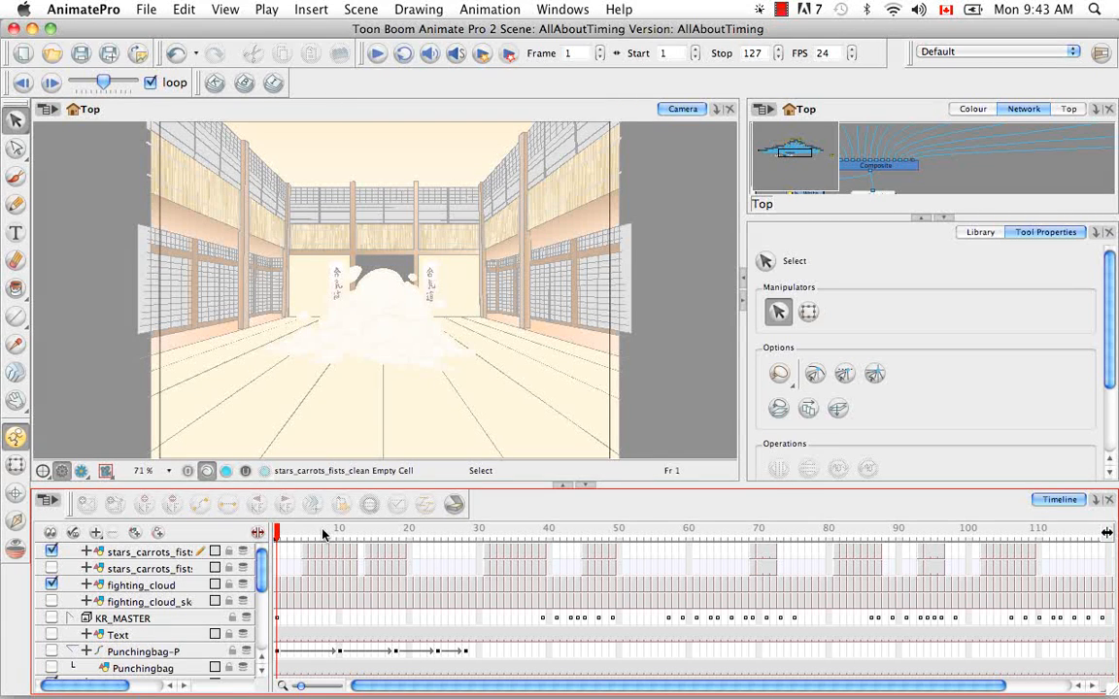
Show the Timeline's parameters section and expand the stars_carrots_fists_clean layer to list its parameters.
click(259, 534)
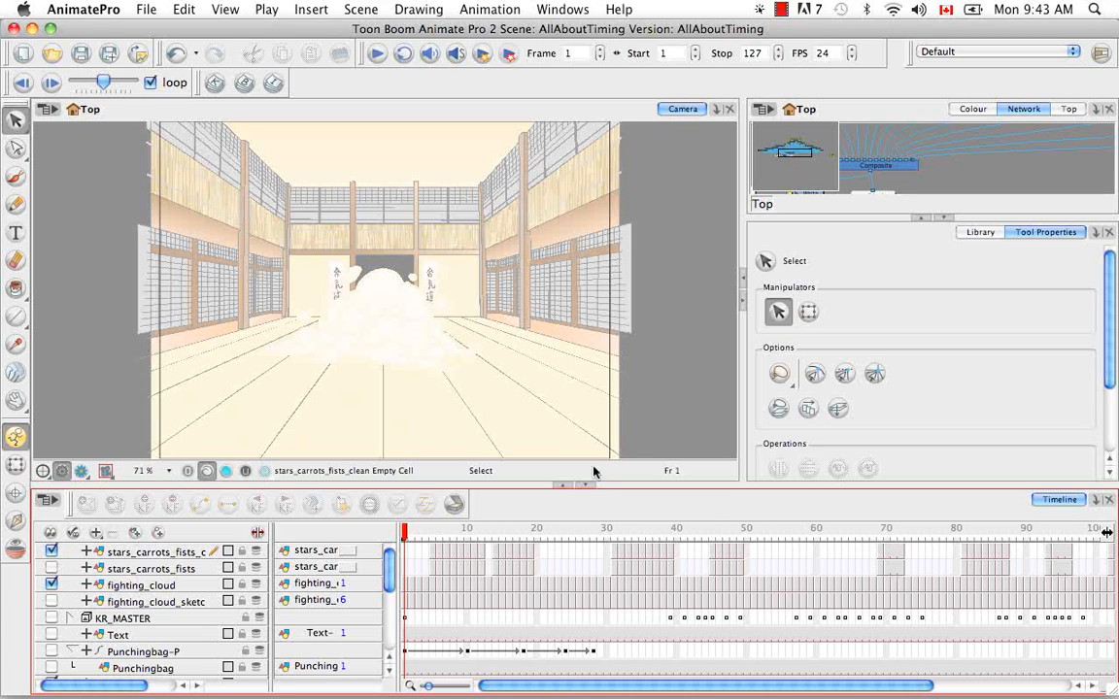
click(85, 552)
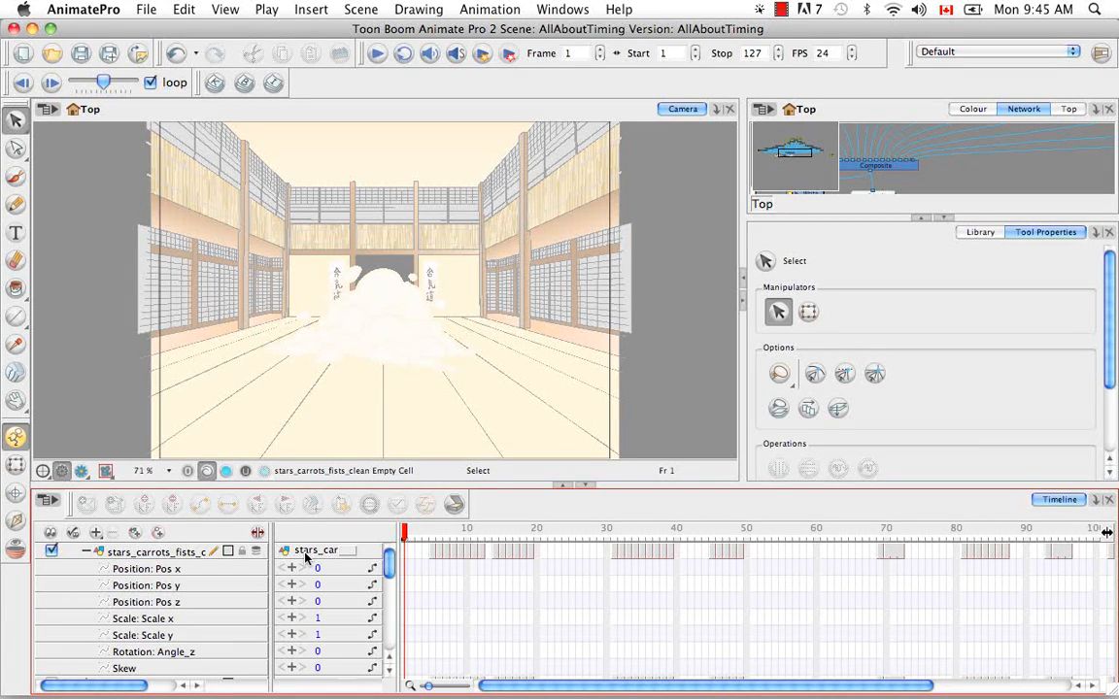
Switch to Finder and open the AllAboutTiming scene folder inside ANP2 Scenes > Pack17 in the home folder.
click(32, 29)
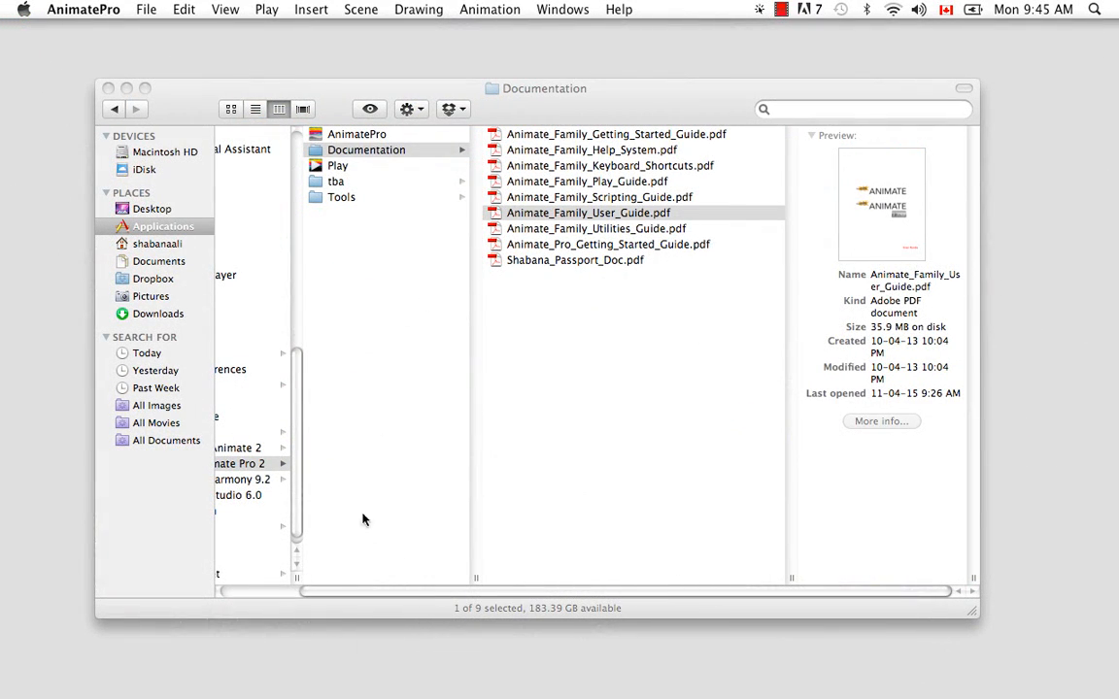
click(135, 228)
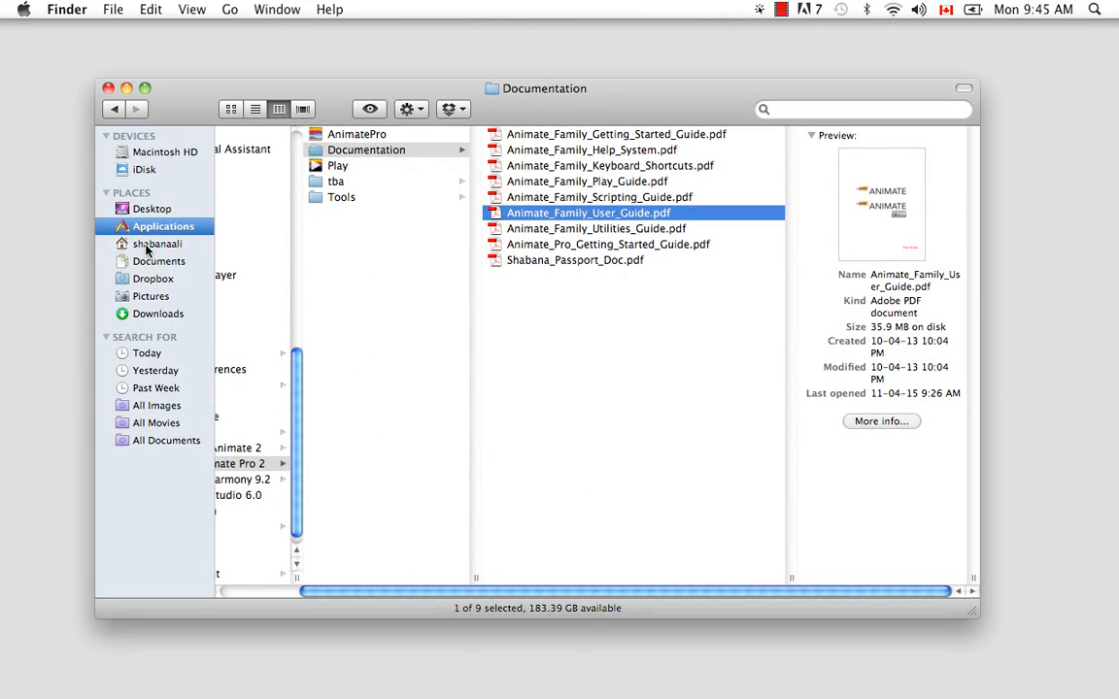
click(147, 245)
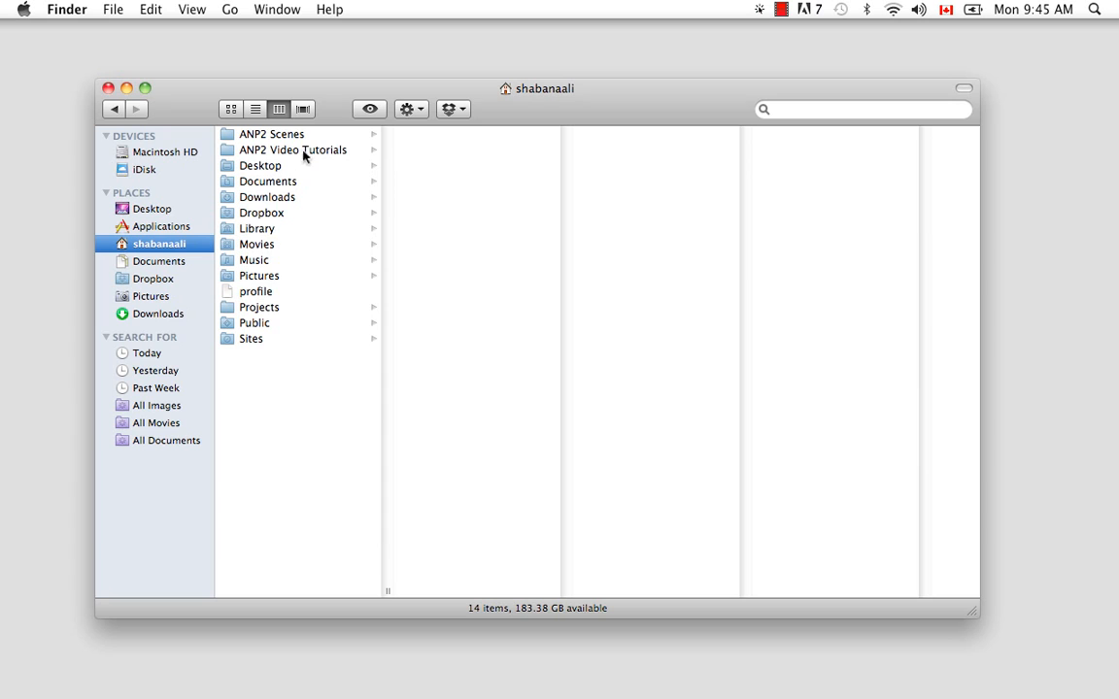
click(262, 134)
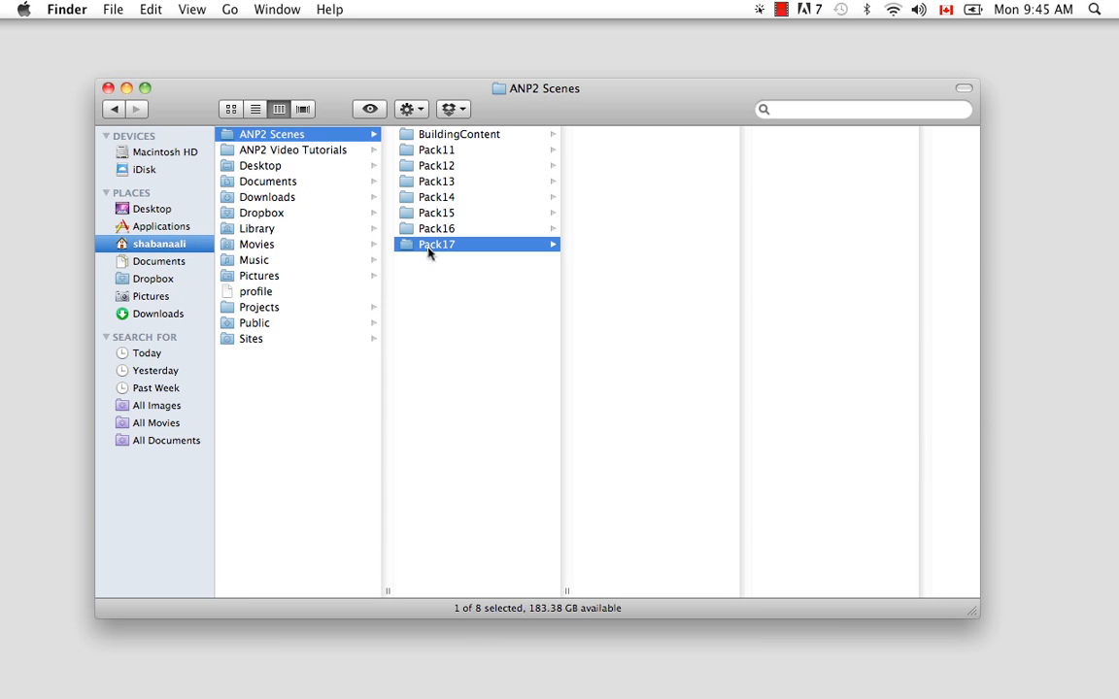
click(432, 244)
click(629, 141)
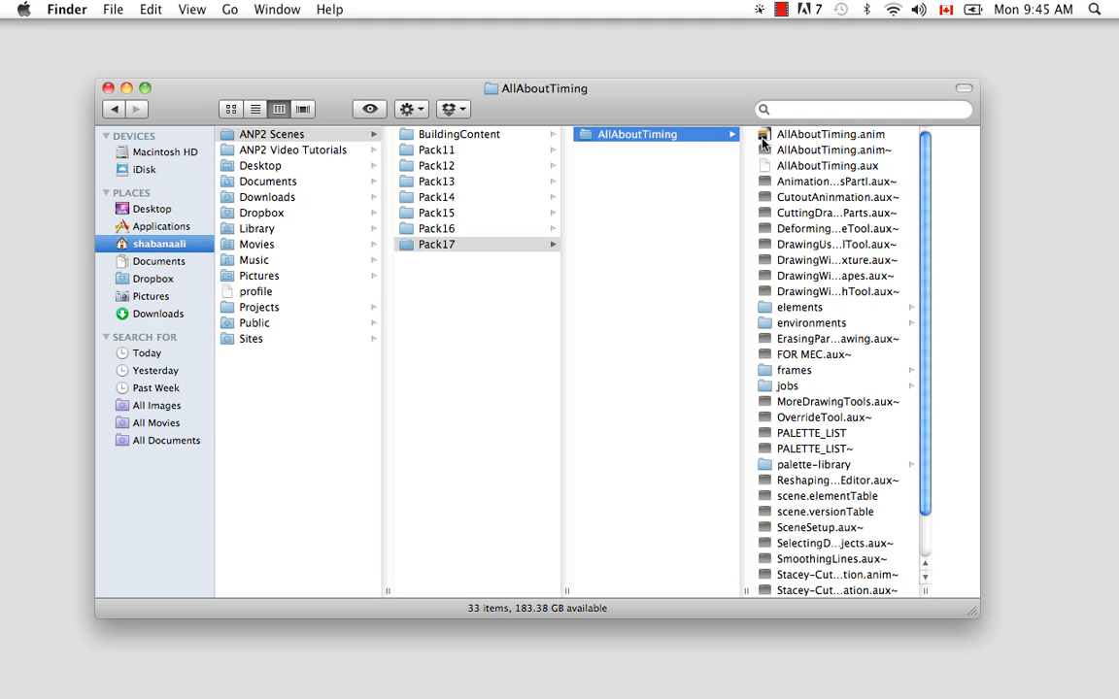
Examine the drawing files in the scene's elements > stars_carrots_fists_clean folder, and leave Finder for Animate Pro.
drag(927, 283, 923, 361)
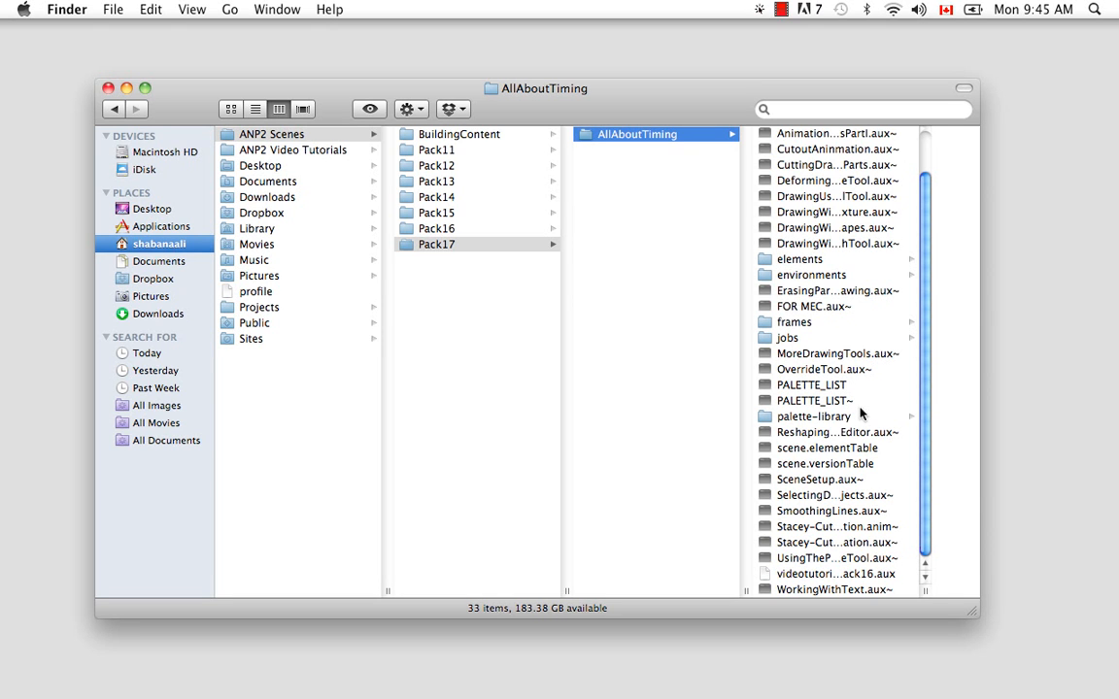
click(787, 260)
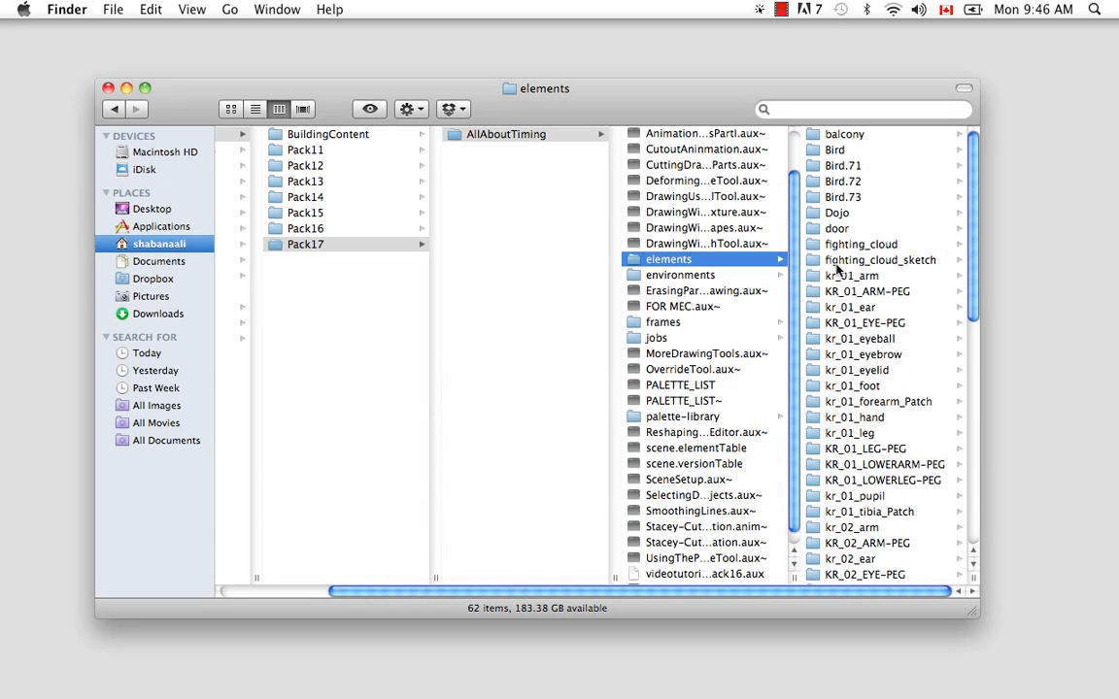
scroll(908, 311, down, 10)
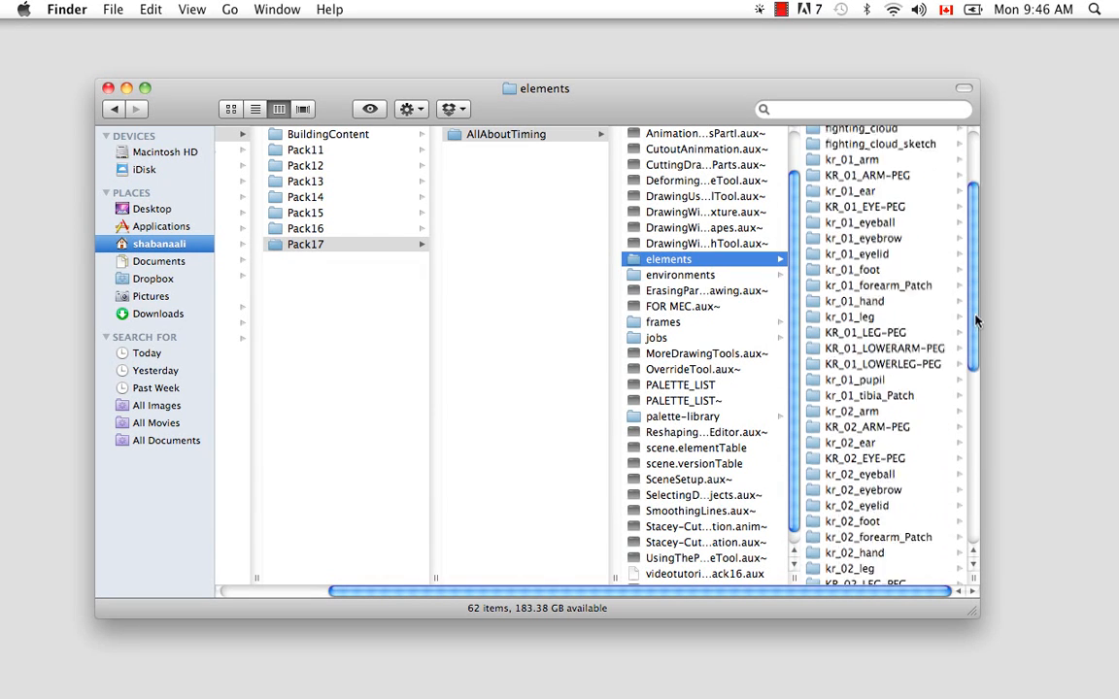
scroll(976, 406, down, 5)
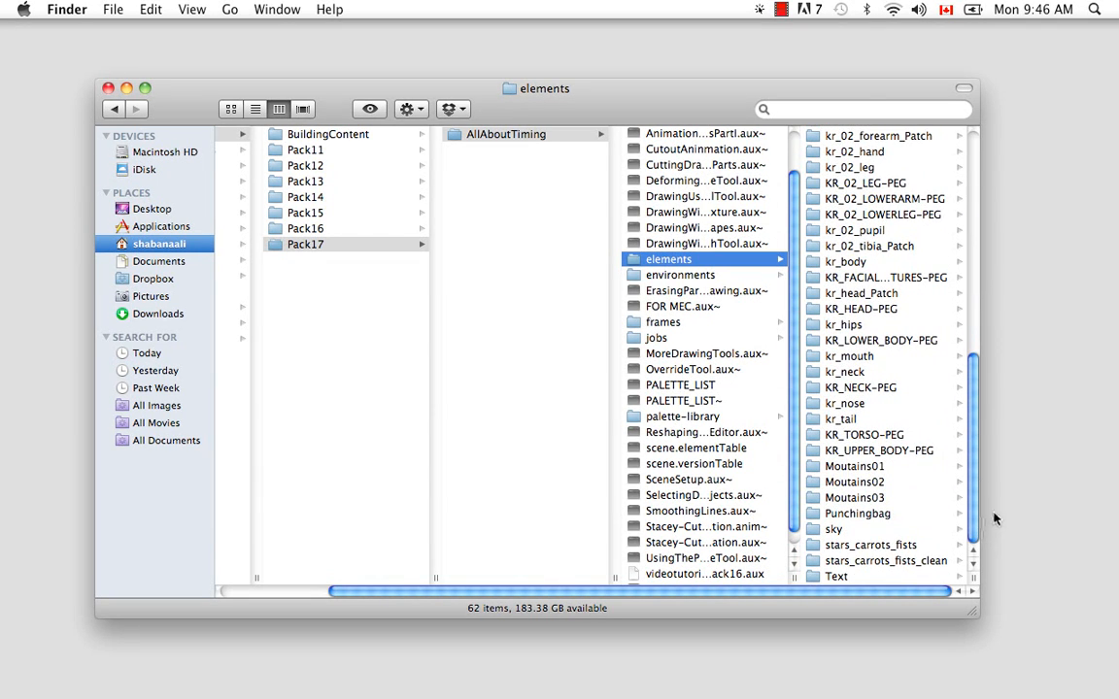
click(921, 562)
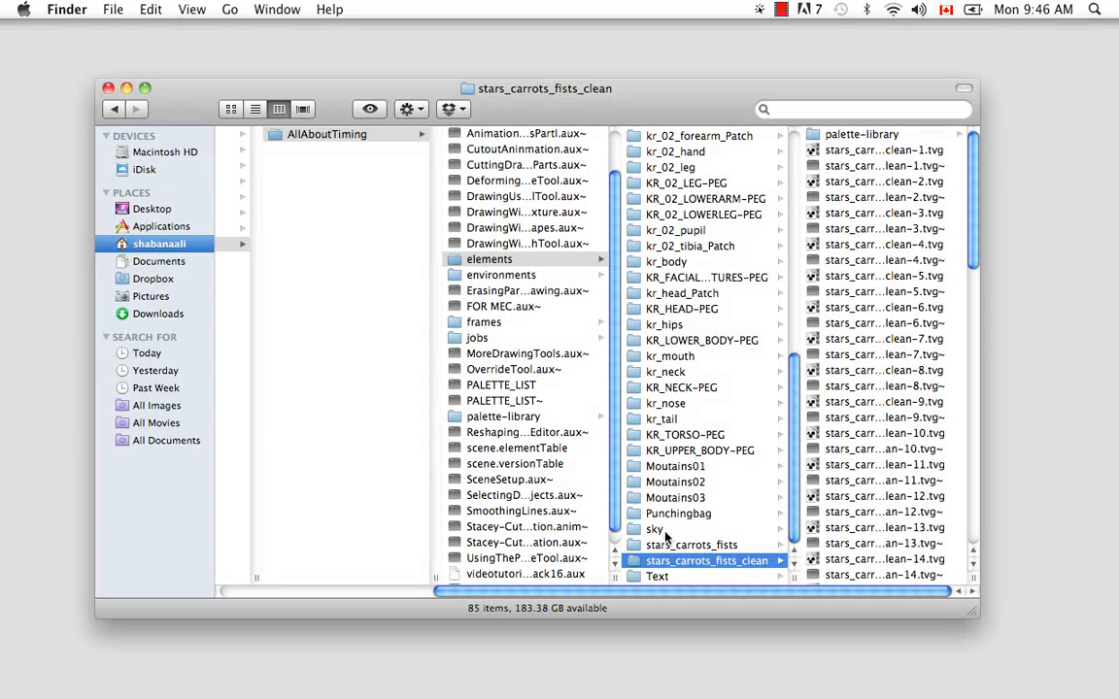
click(890, 657)
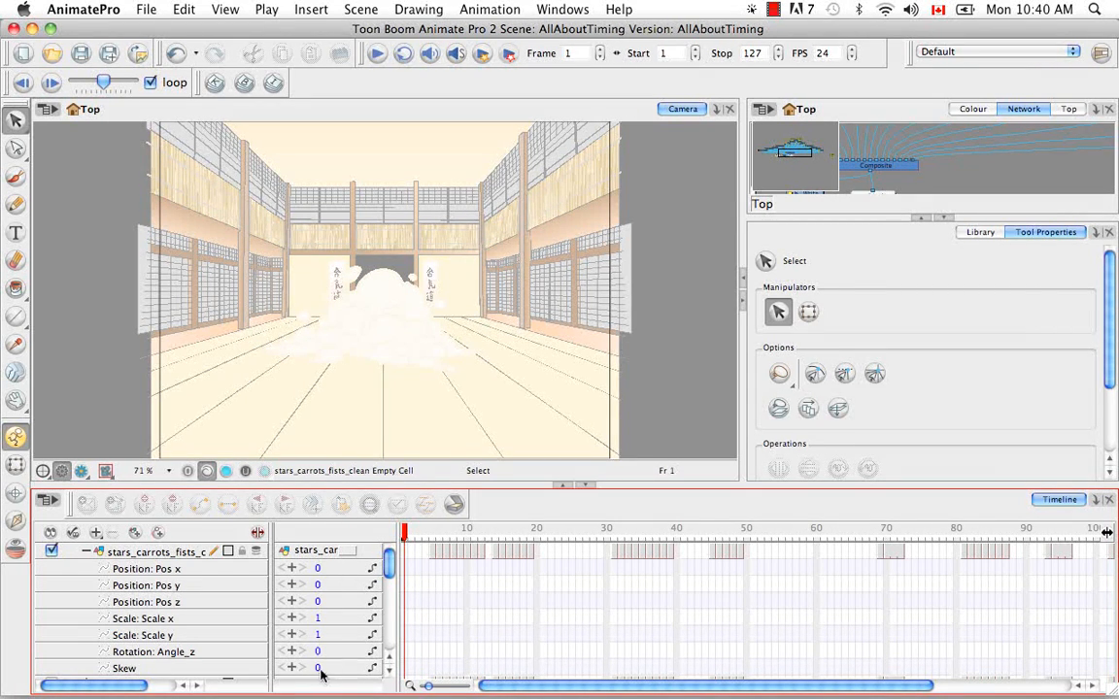
Set the Pos x value of stars_carrots_fists_clean to 0 at frame 1 and collapse the layer's parameters.
mouse_move(320, 570)
mouse_down()
mouse_move(330, 569)
mouse_move(298, 569)
mouse_move(328, 573)
mouse_up()
click(330, 572)
text(0)
key(Return)
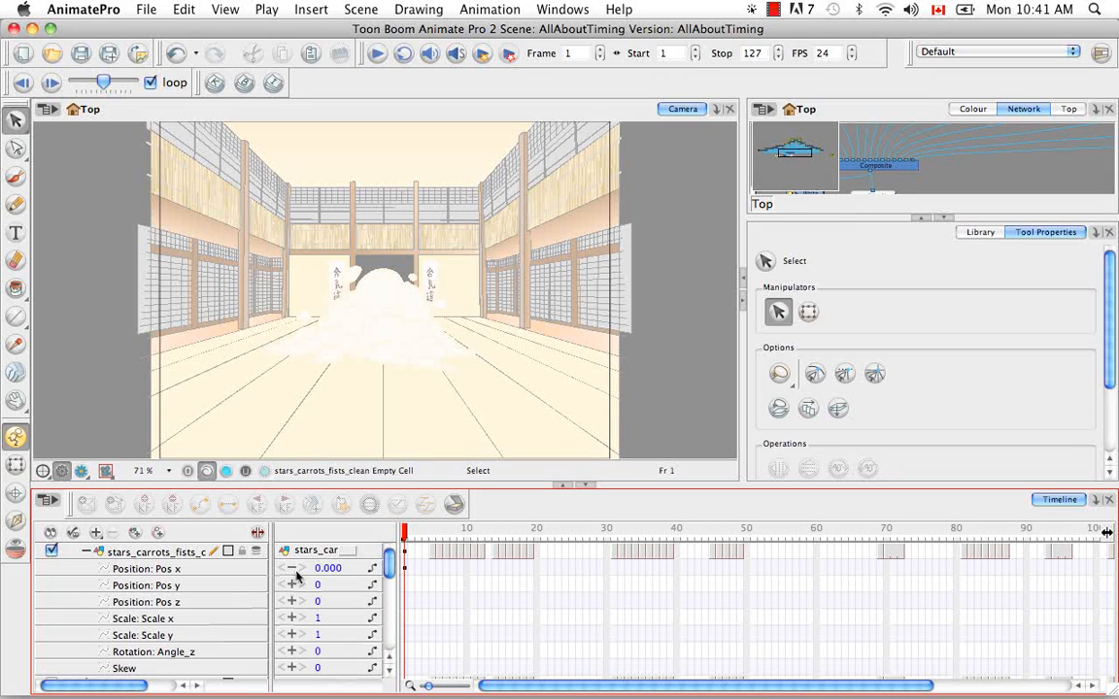
click(85, 552)
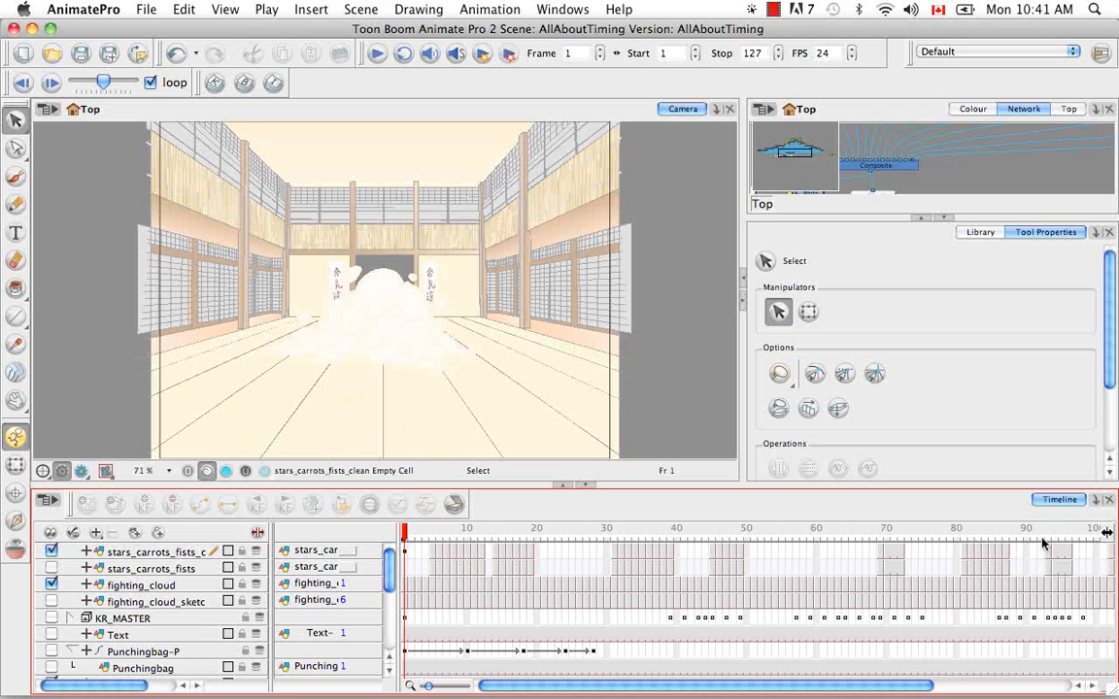
Add an Xsheet view alongside the Timeline, enlarge it to fill the workspace, and look through its frames.
click(1094, 501)
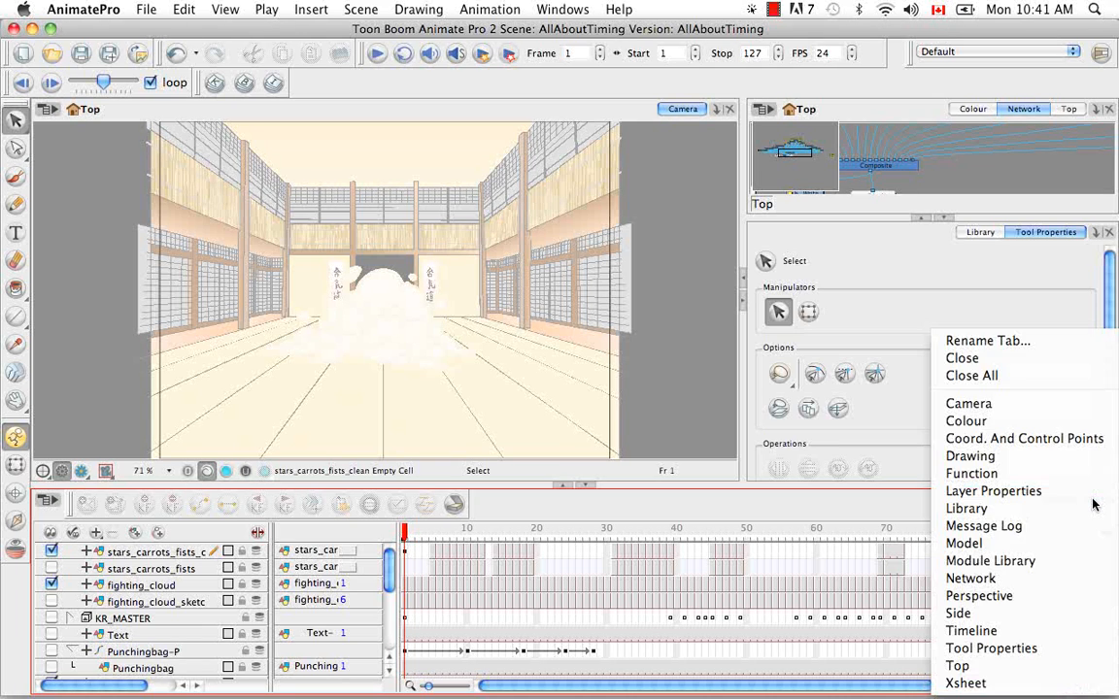
click(1035, 692)
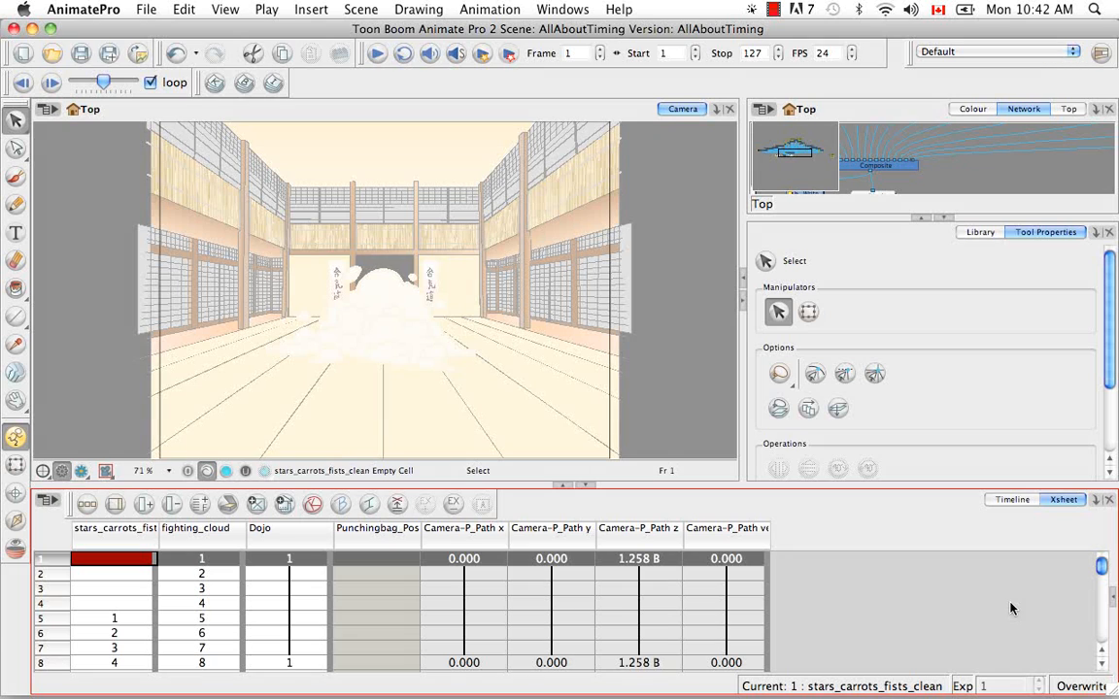
click(559, 488)
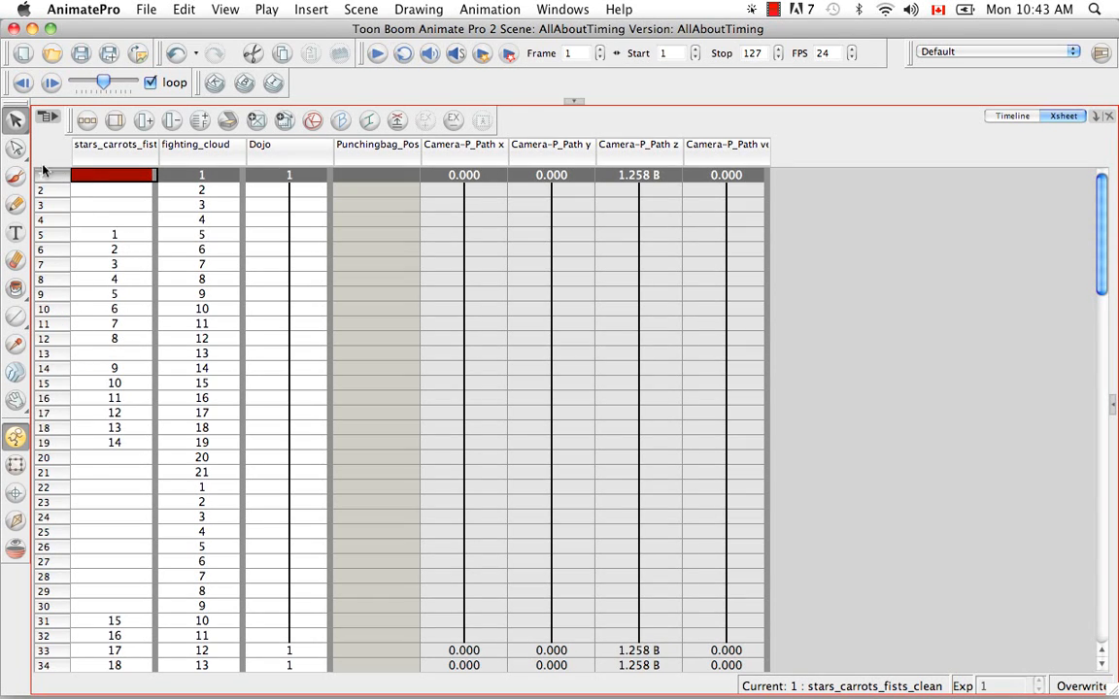
mouse_move(1107, 242)
mouse_down()
mouse_move(1115, 605)
mouse_move(1108, 242)
mouse_up()
drag(1101, 182, 1066, 147)
drag(1104, 230, 1110, 282)
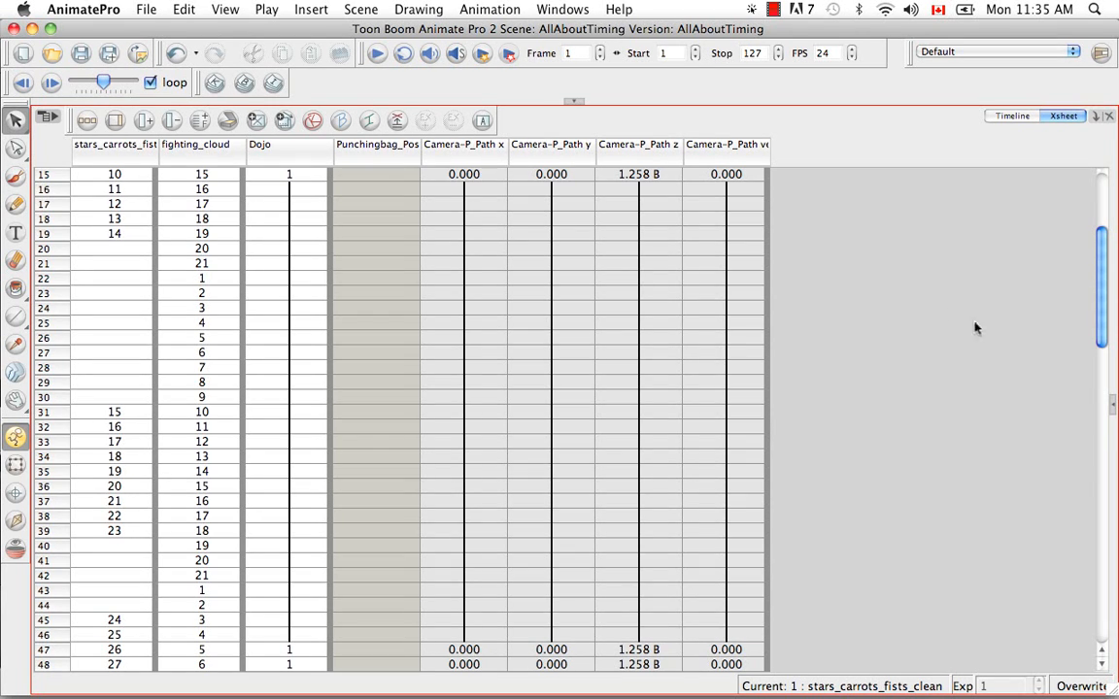
click(1115, 409)
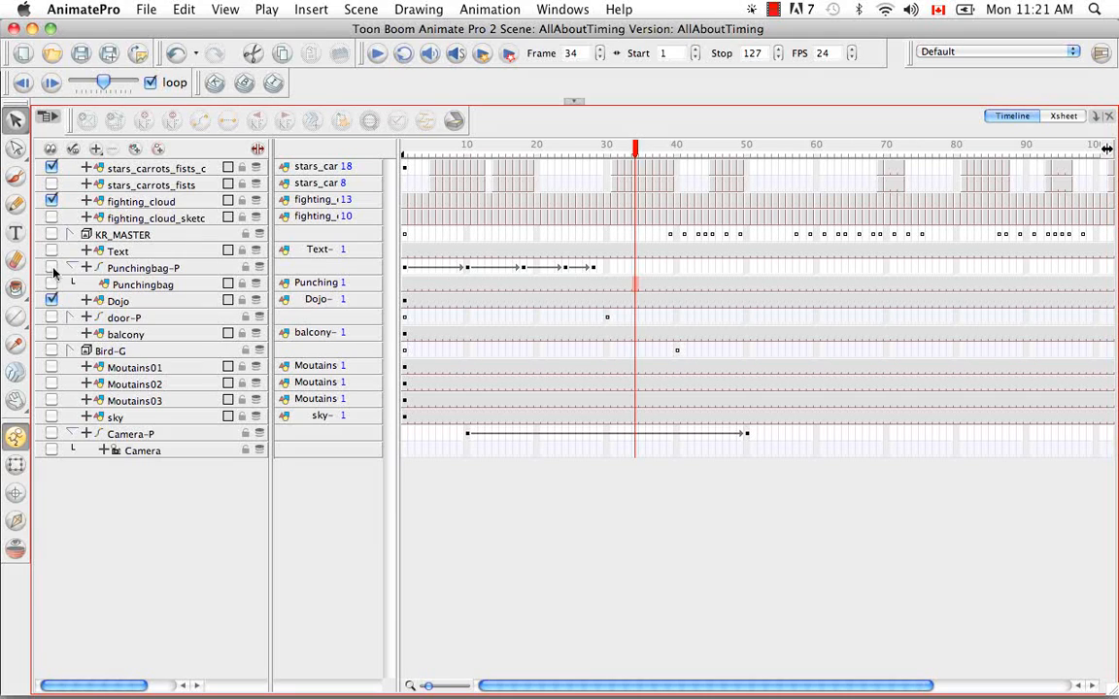
Enable the Punchingbag-P layer, select Punchingbag, and widen the area showing its function columns in the Xsheet.
click(51, 266)
click(114, 284)
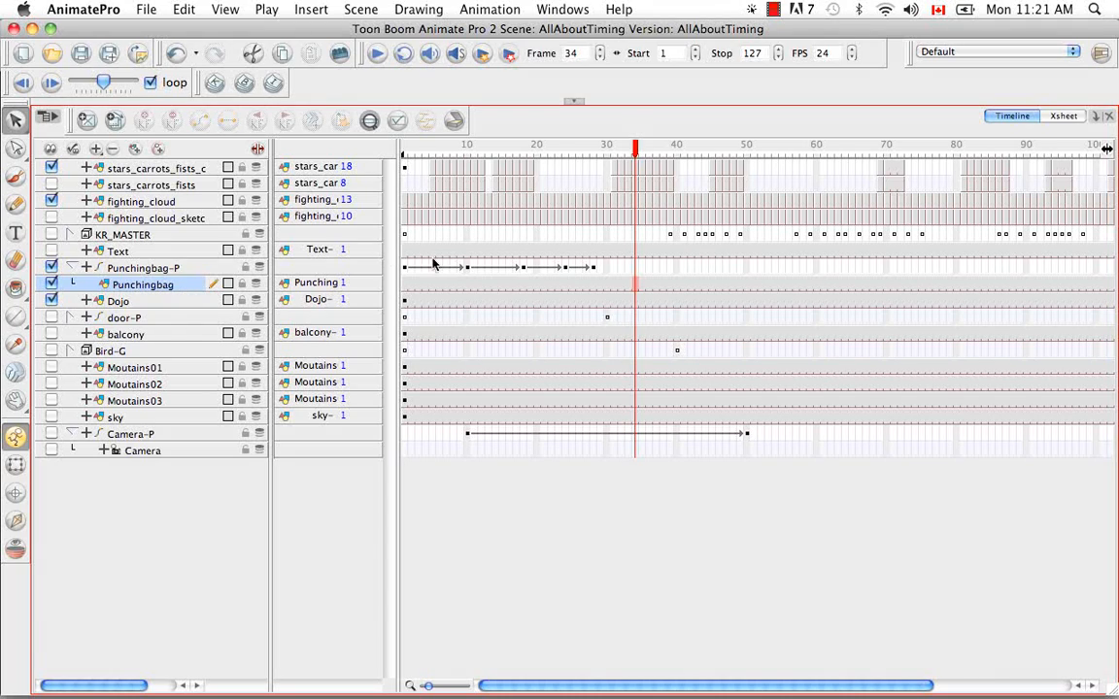
click(1064, 116)
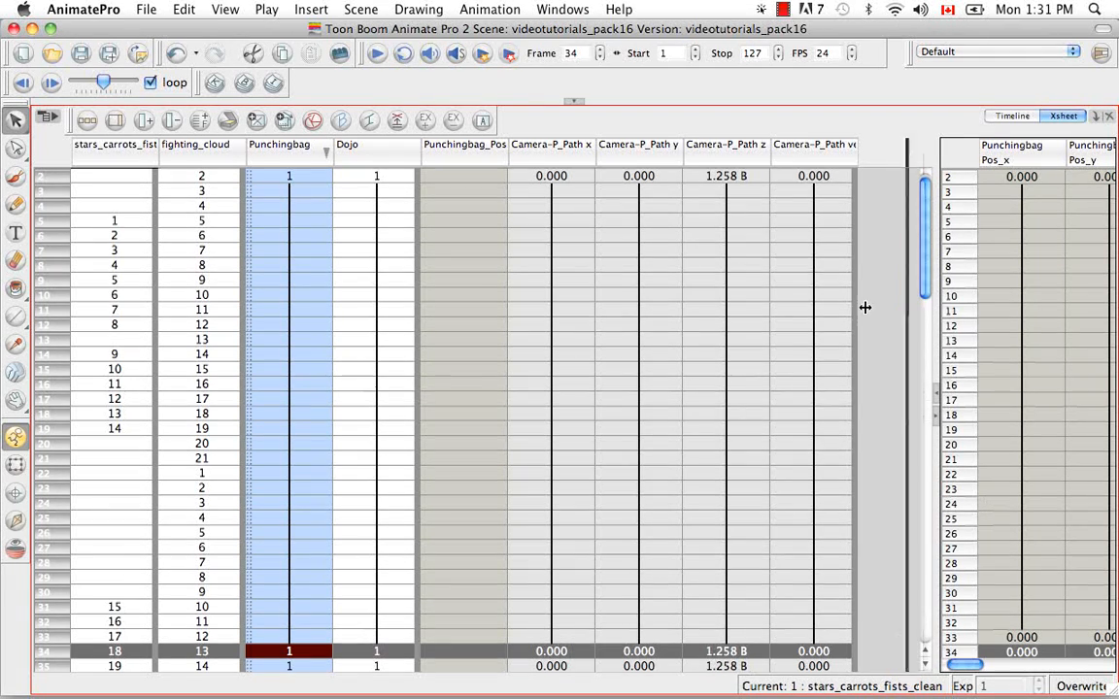
drag(861, 306, 507, 293)
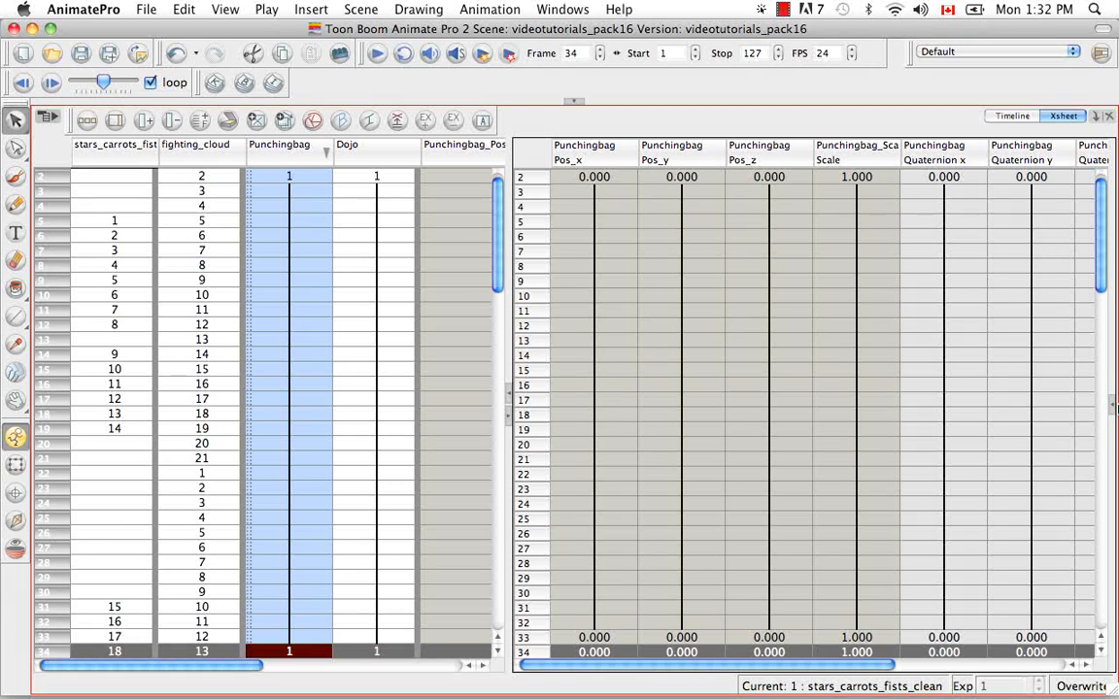
Reveal the Xsheet's column list and hide it again.
drag(1113, 406, 816, 406)
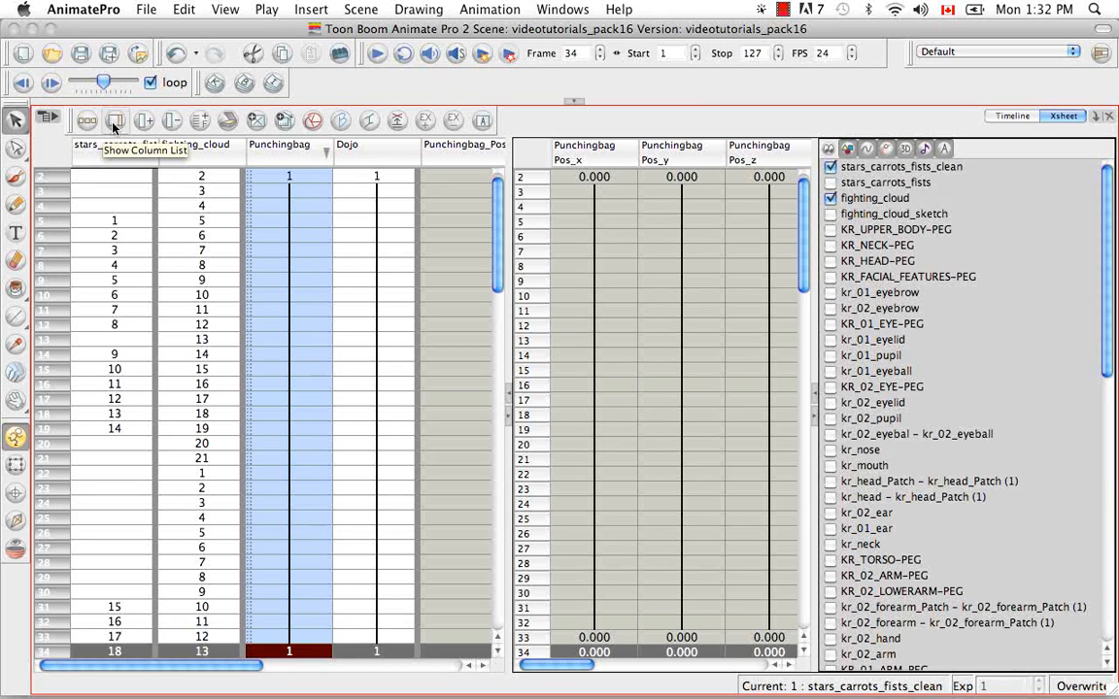
click(114, 122)
click(113, 123)
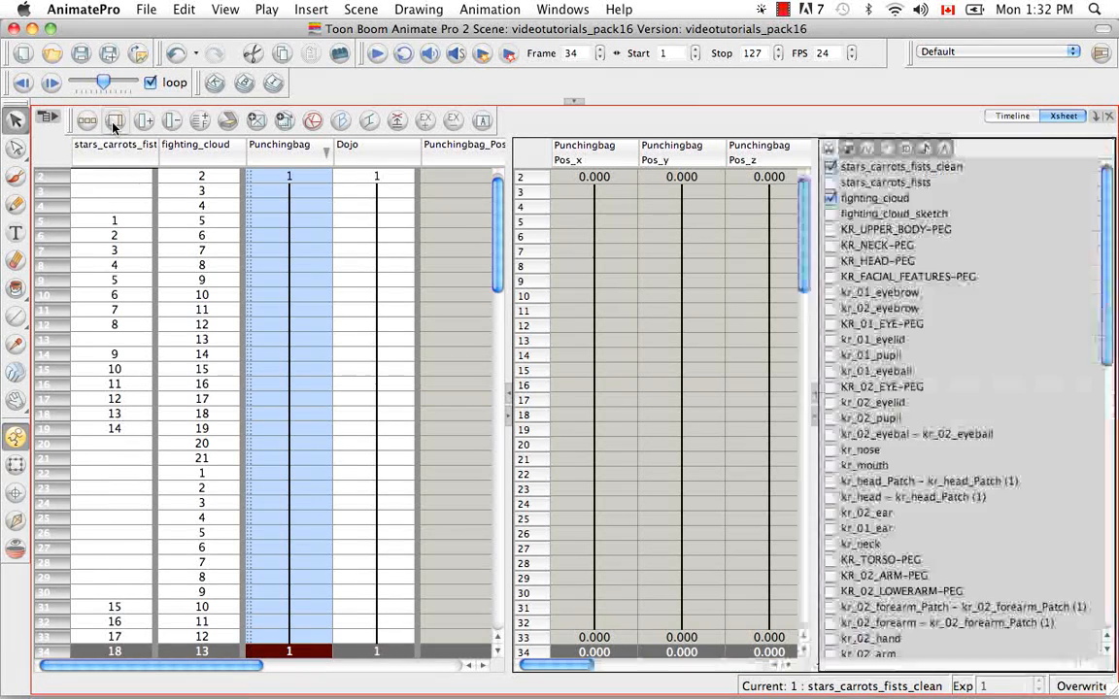
click(113, 123)
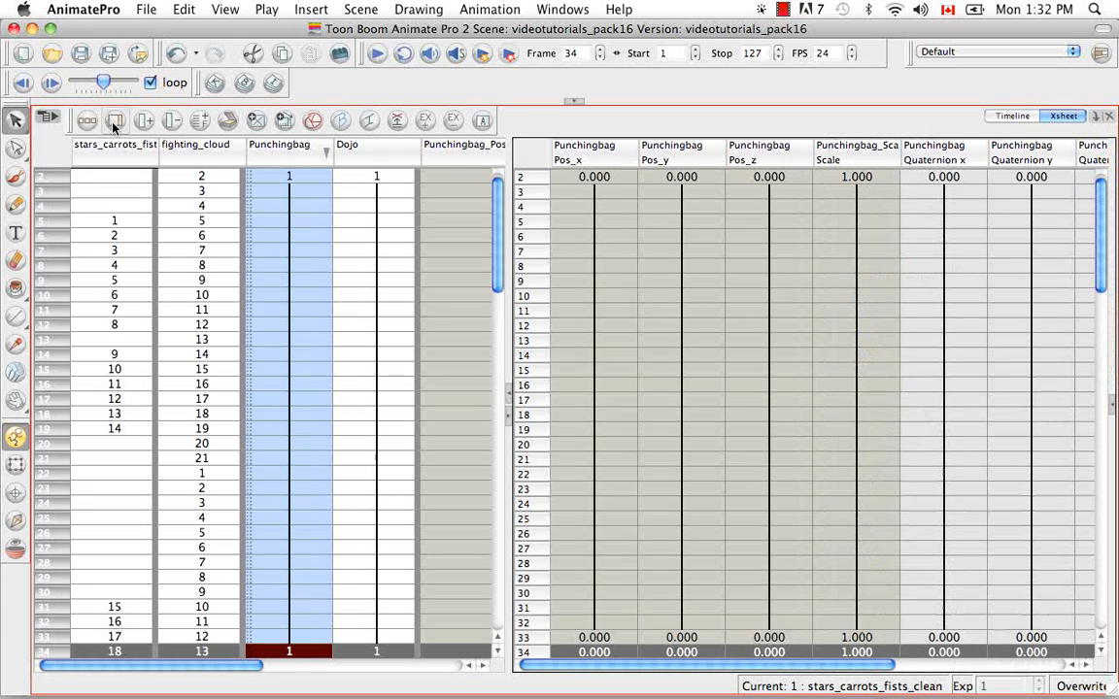
Show the column list in the Xsheet.
click(53, 119)
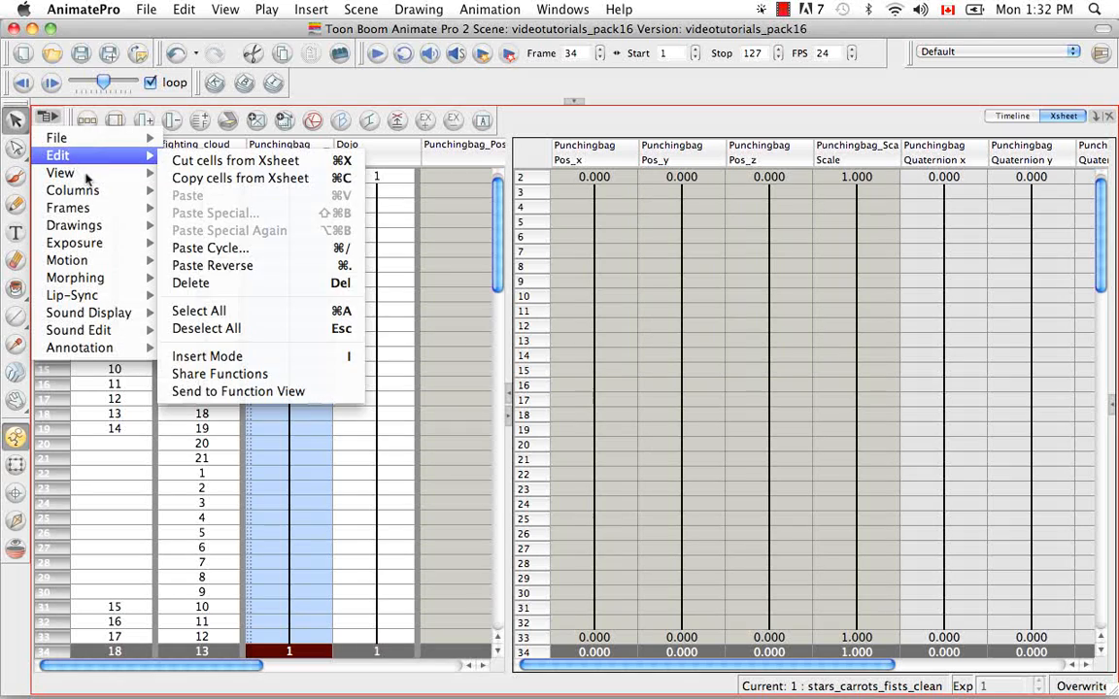
mouse_move(87, 175)
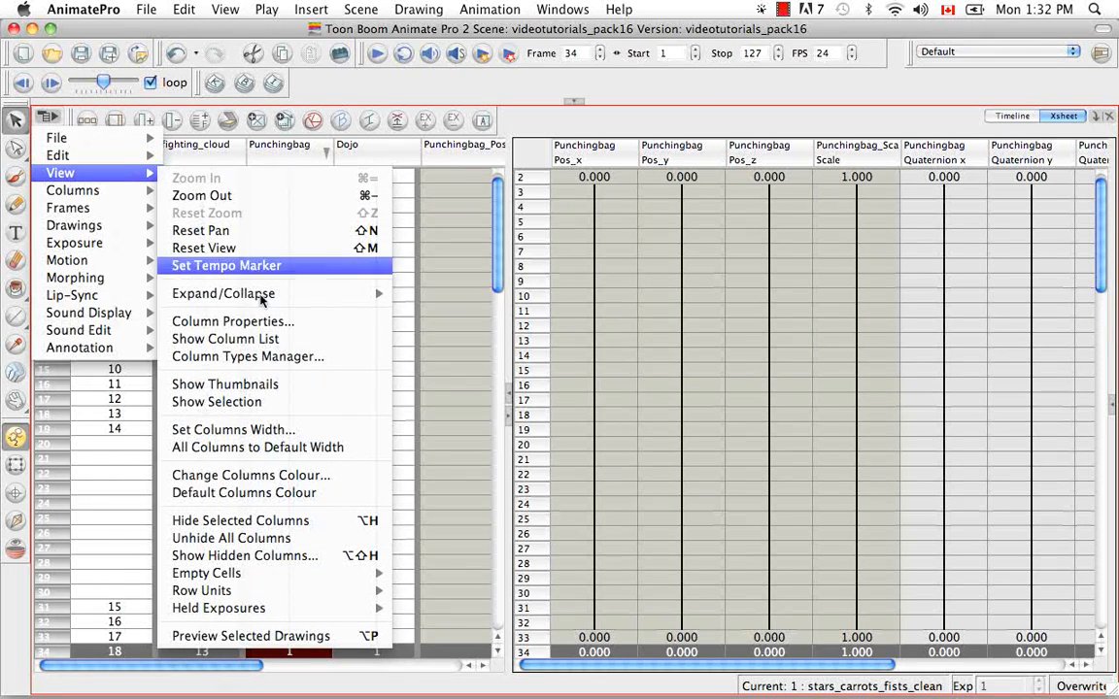
click(315, 340)
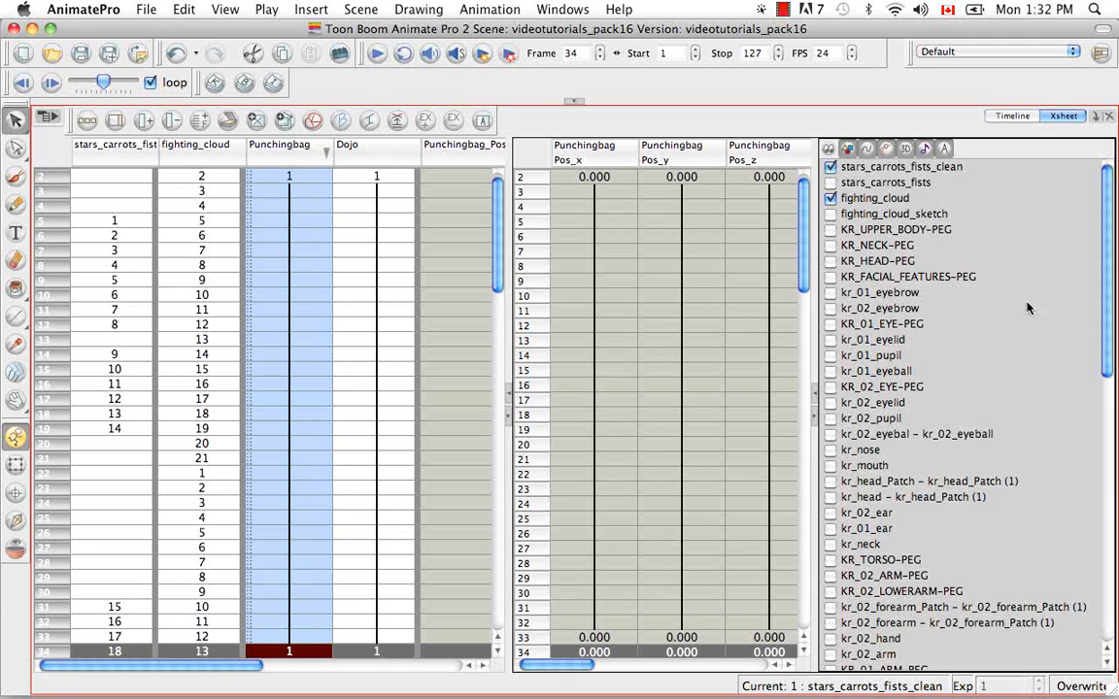
Enable the door and balcony columns in the Xsheet's column list.
scroll(1031, 320, down, 10)
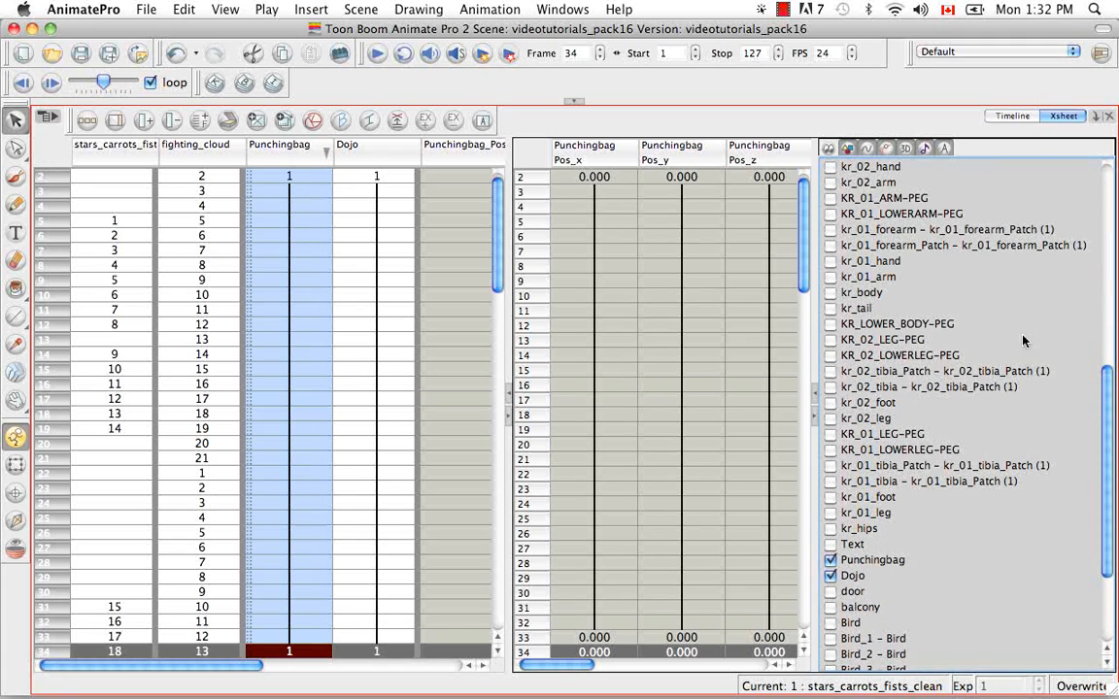
click(831, 592)
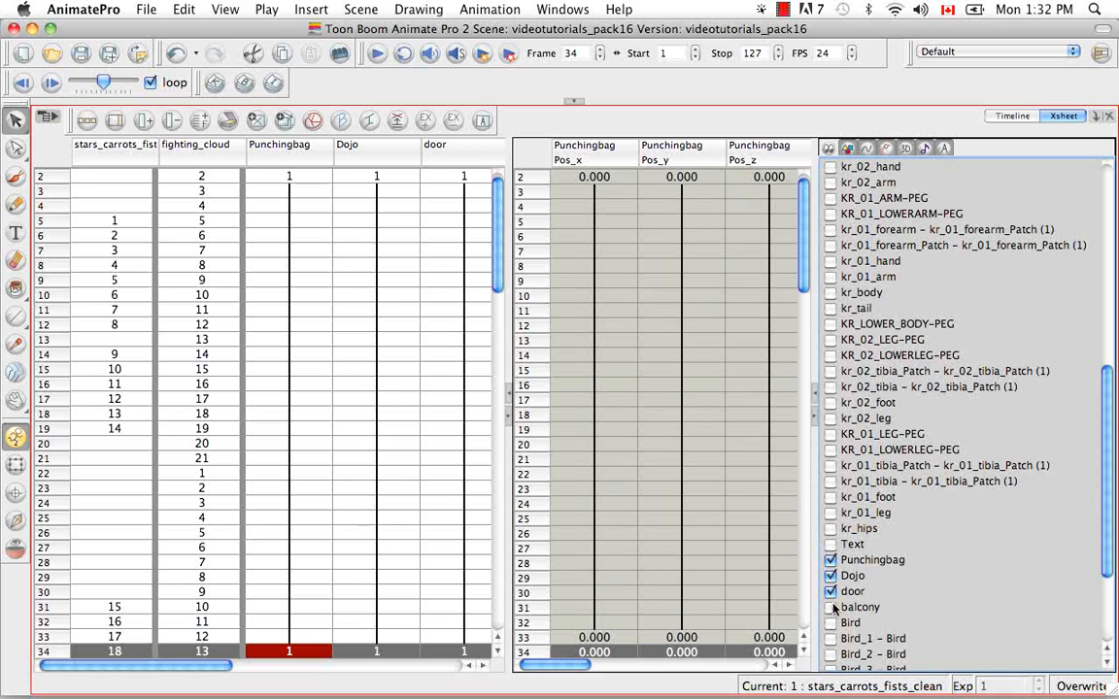
click(830, 607)
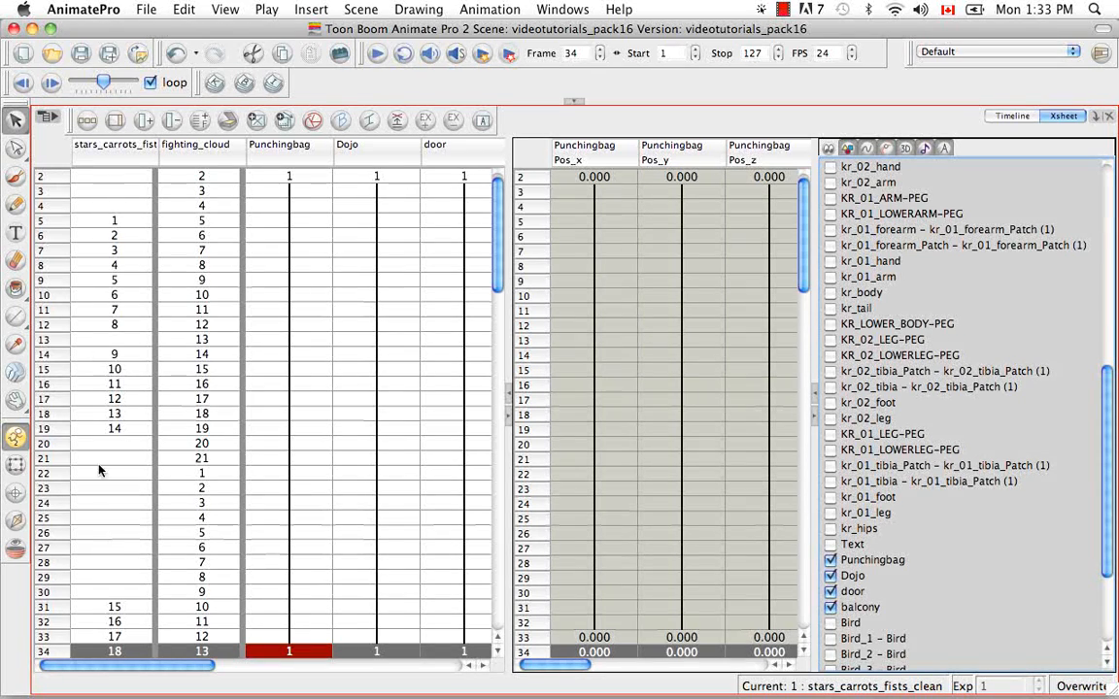
Expand the door-P layer in the Timeline, disable the door and balcony layers, and return to the Xsheet.
click(1010, 116)
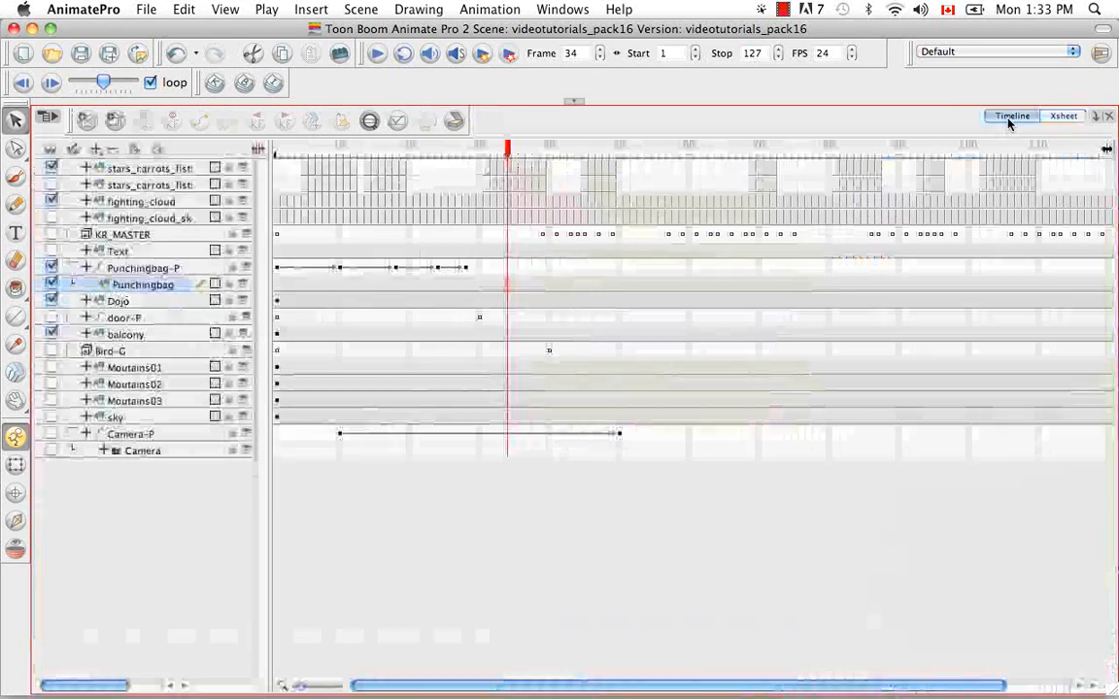
click(69, 319)
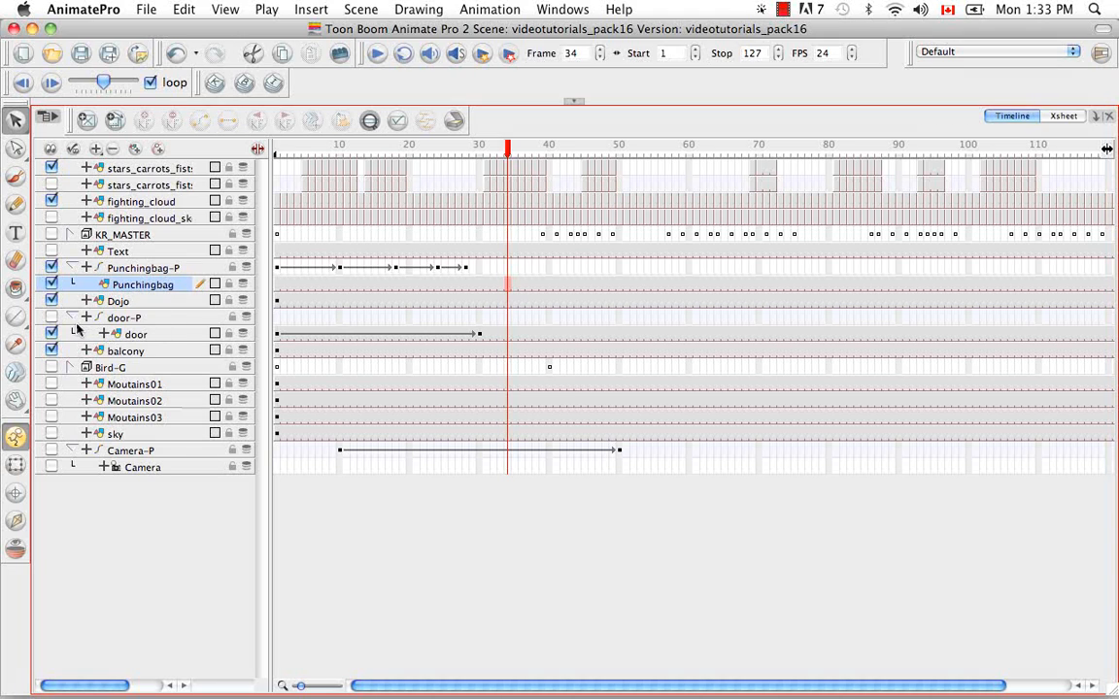
click(53, 333)
click(53, 350)
click(1061, 117)
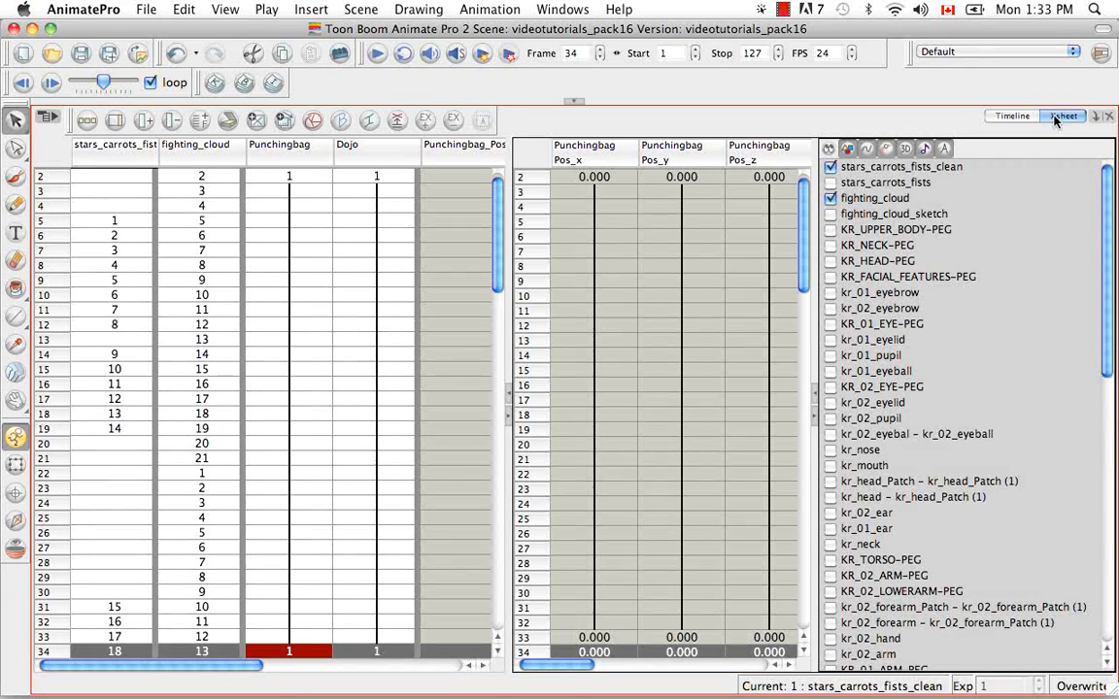
Hide all drawing columns from the Xsheet and its column list, and show them again.
drag(1108, 313, 1111, 521)
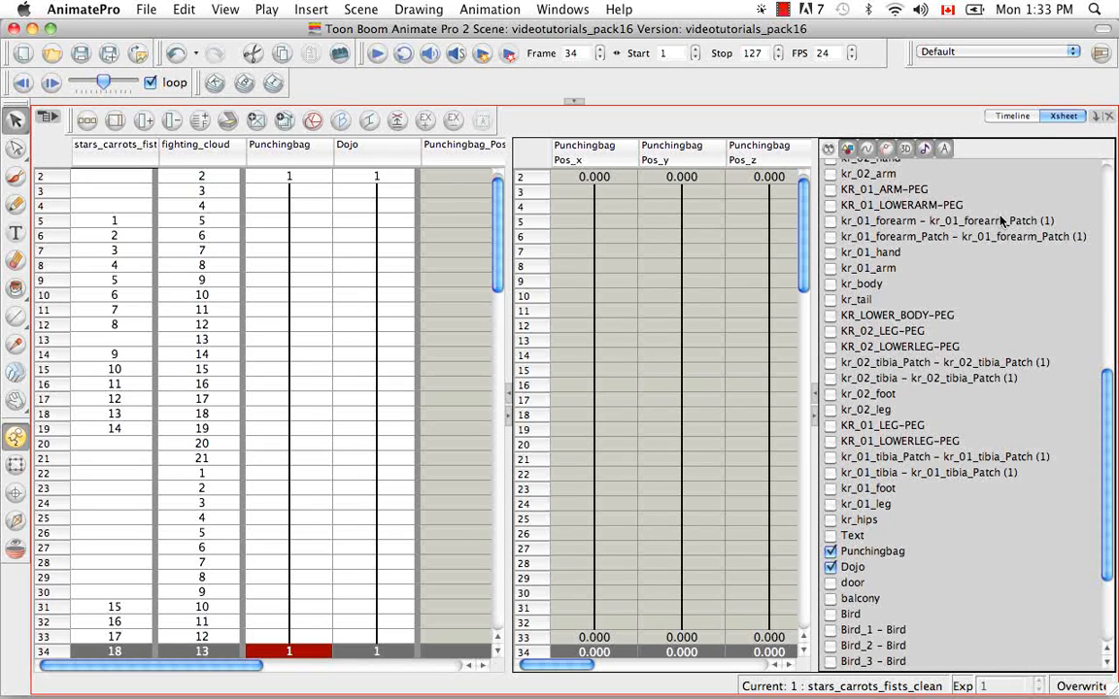
click(847, 150)
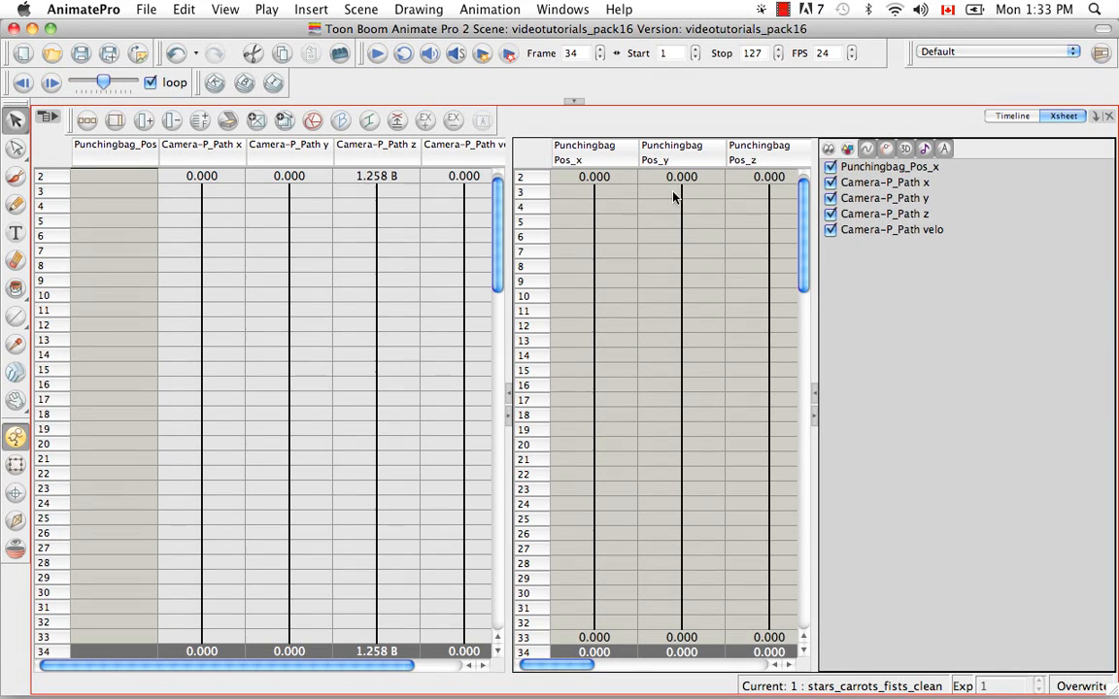
click(848, 150)
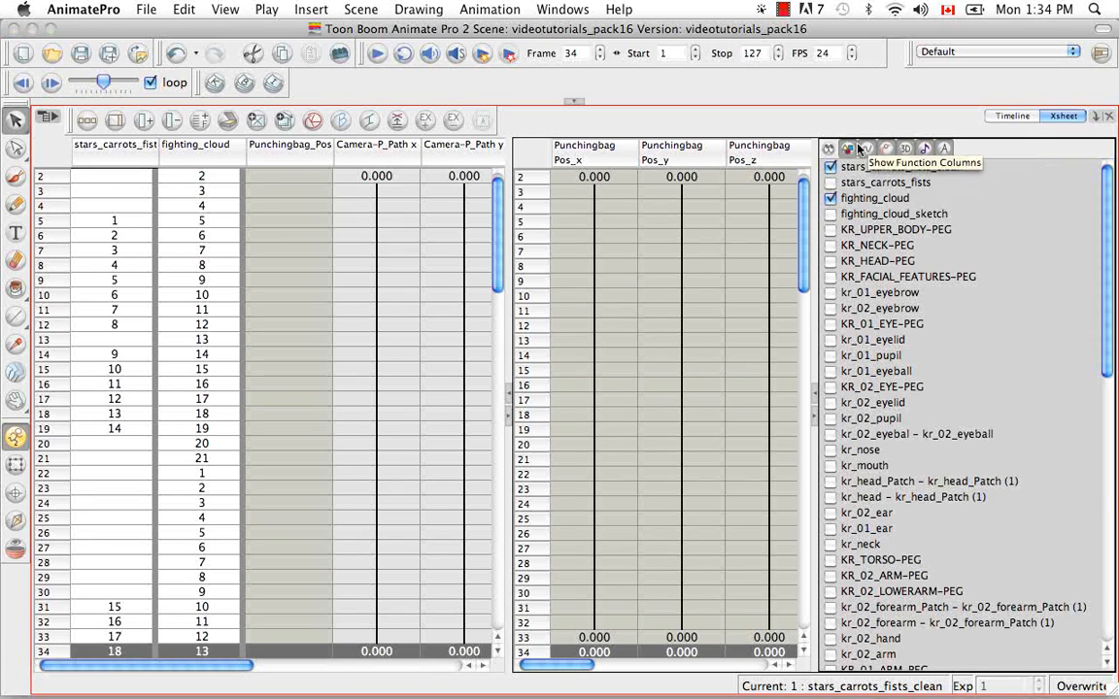
Toggle the visibility of all Xsheet columns, leaving every column in the column list hidden.
click(829, 150)
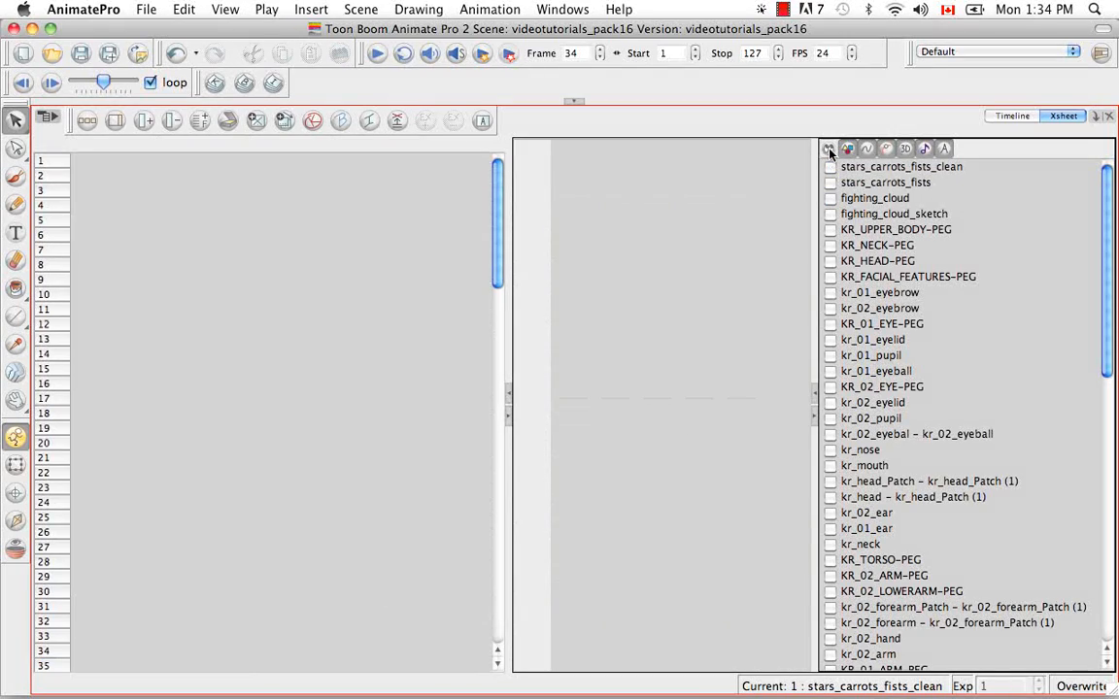
click(829, 149)
click(829, 150)
Enable the stars_carrots_fists_clean, fighting_cloud, Punchingbag and Dojo layers in the Timeline and return to the Xsheet.
click(1015, 116)
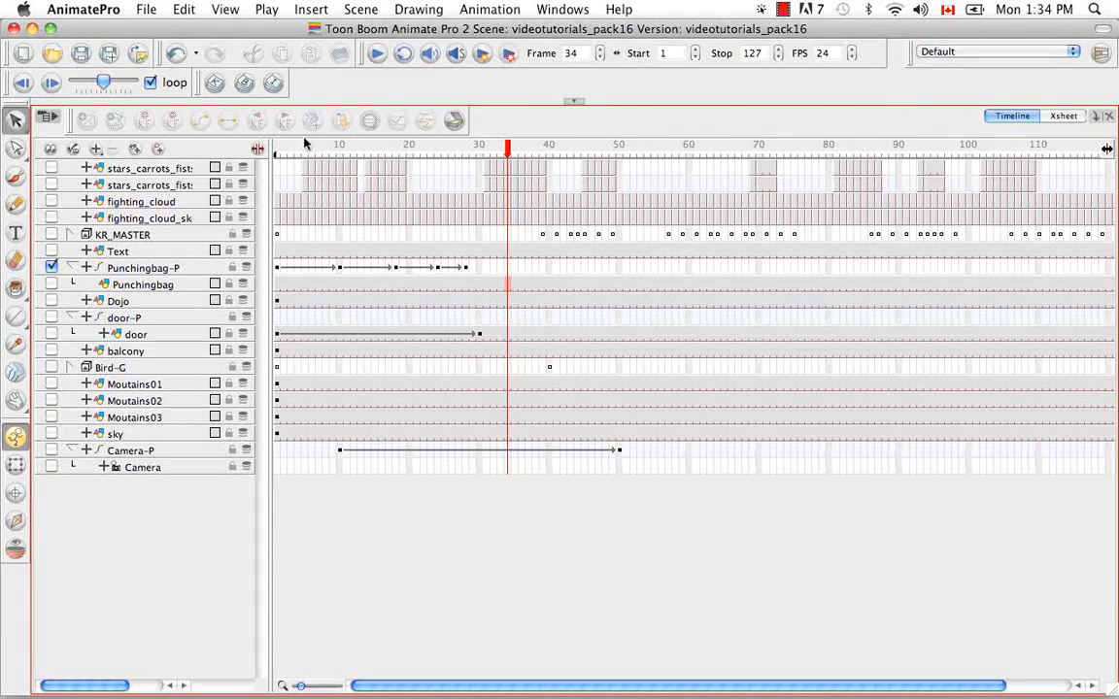
click(52, 169)
click(51, 201)
click(51, 283)
click(52, 301)
click(1062, 116)
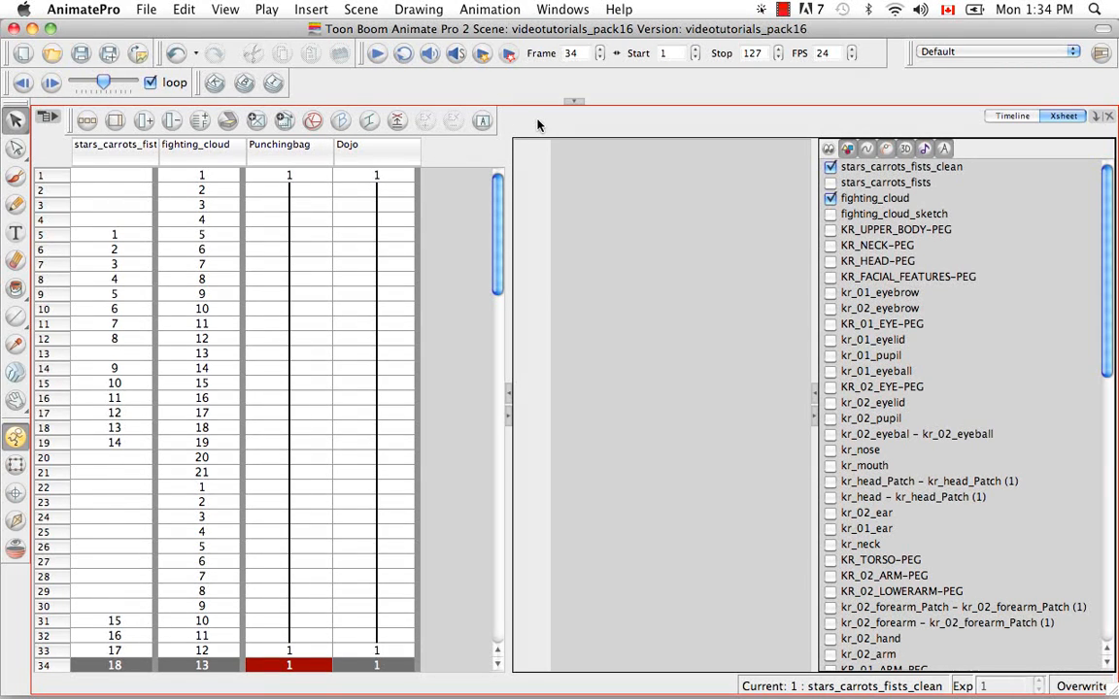
click(563, 10)
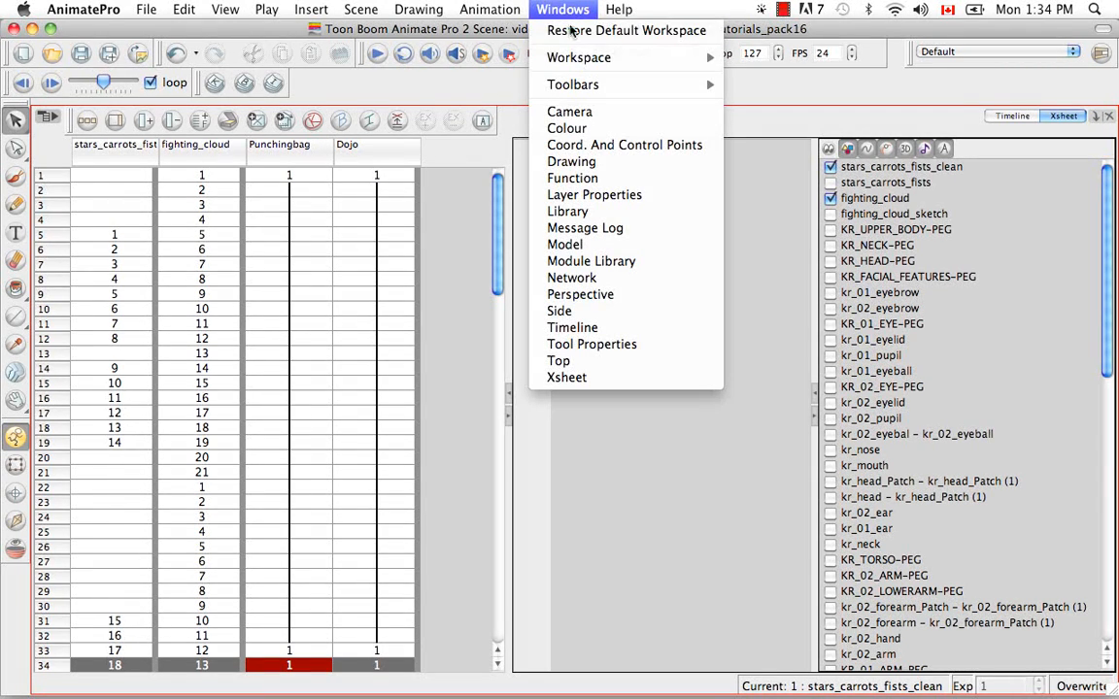
mouse_move(594, 87)
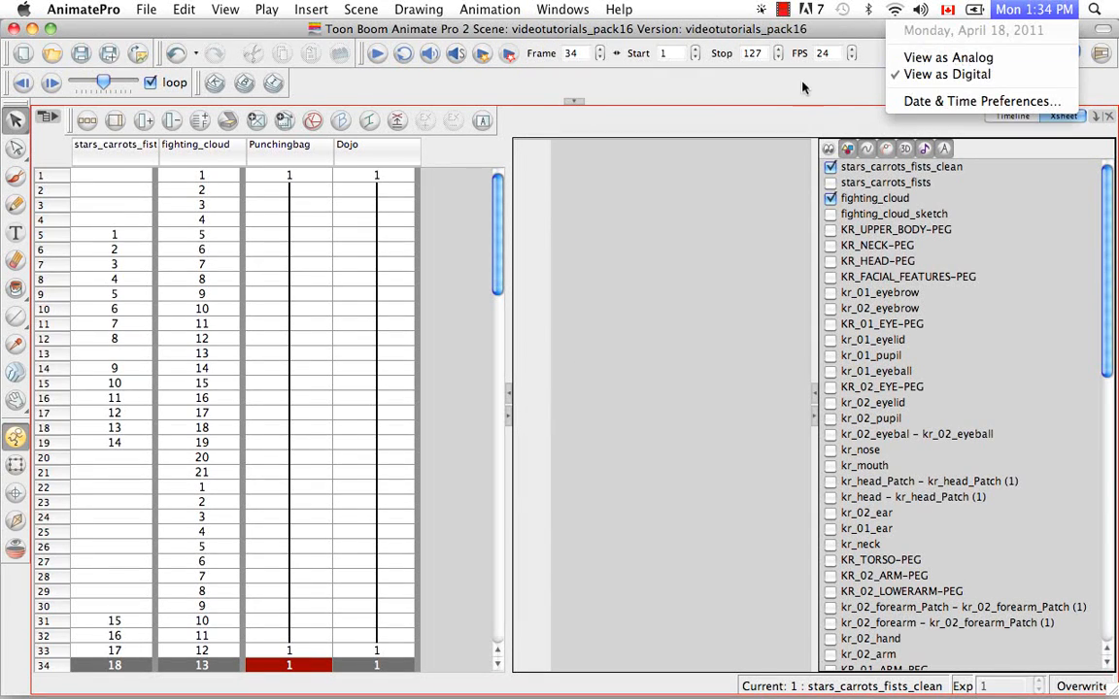
click(807, 84)
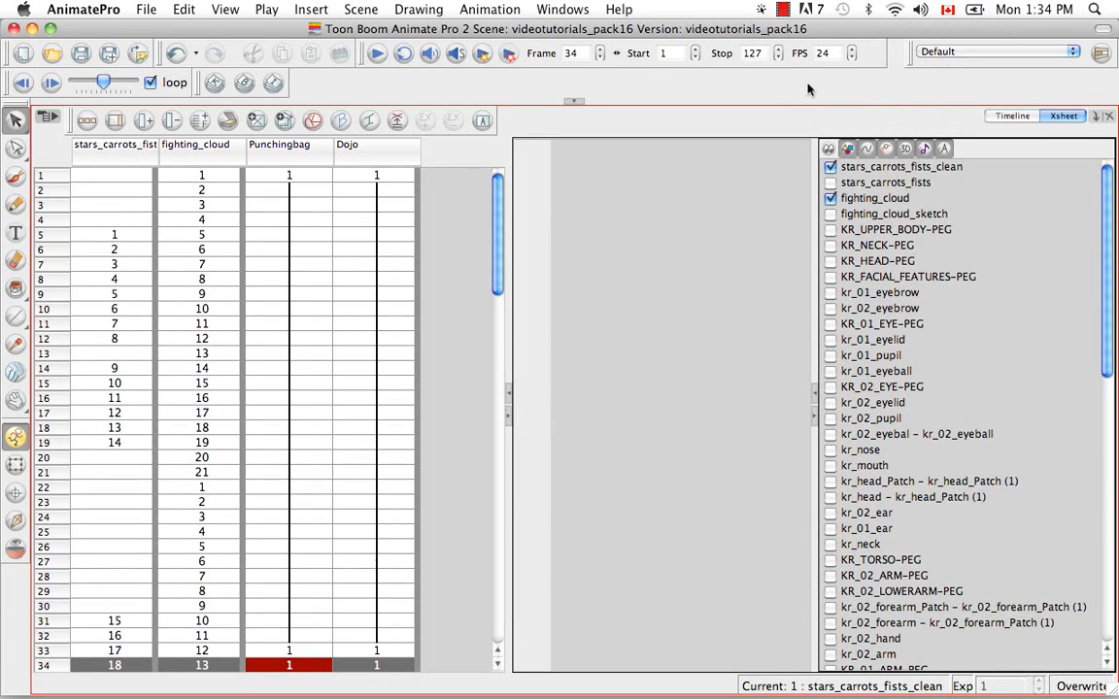
Show the drawing thumbnails above the Xsheet columns and hide them again, and view the Timeline before returning to the Xsheet.
click(87, 122)
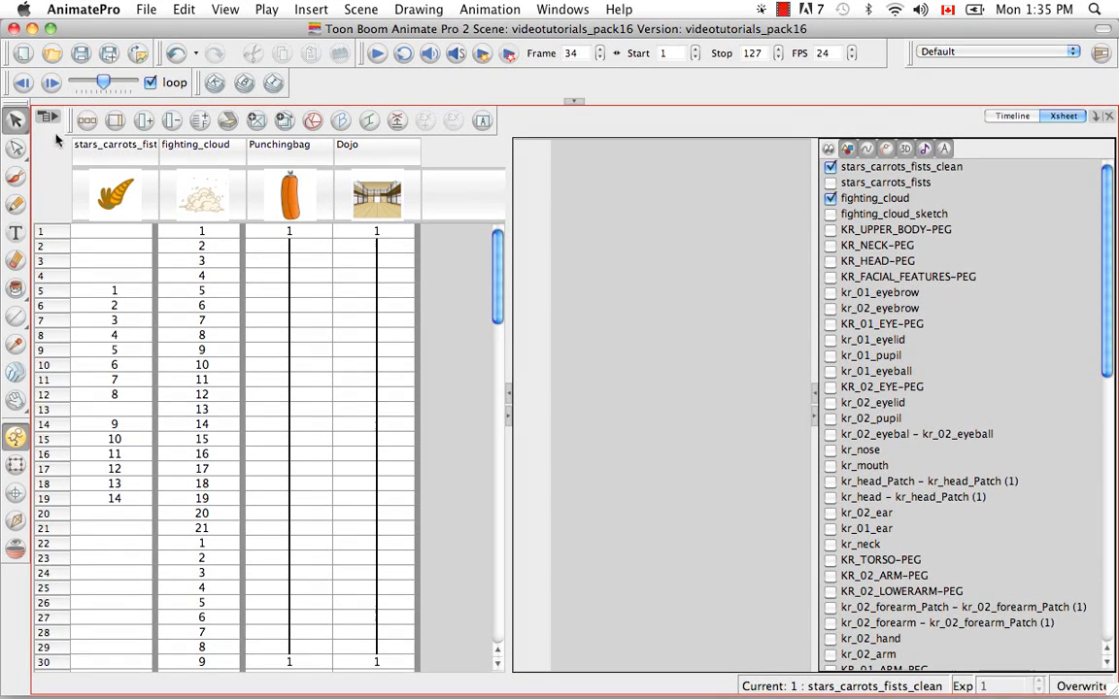
click(87, 121)
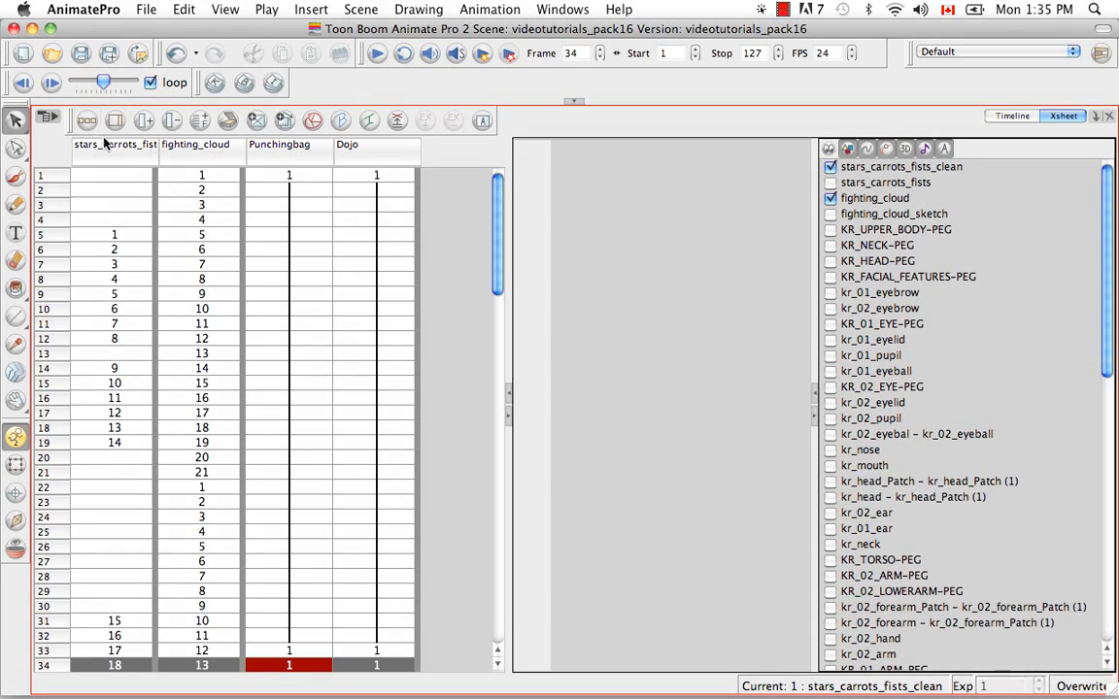
click(115, 124)
click(116, 124)
click(1010, 115)
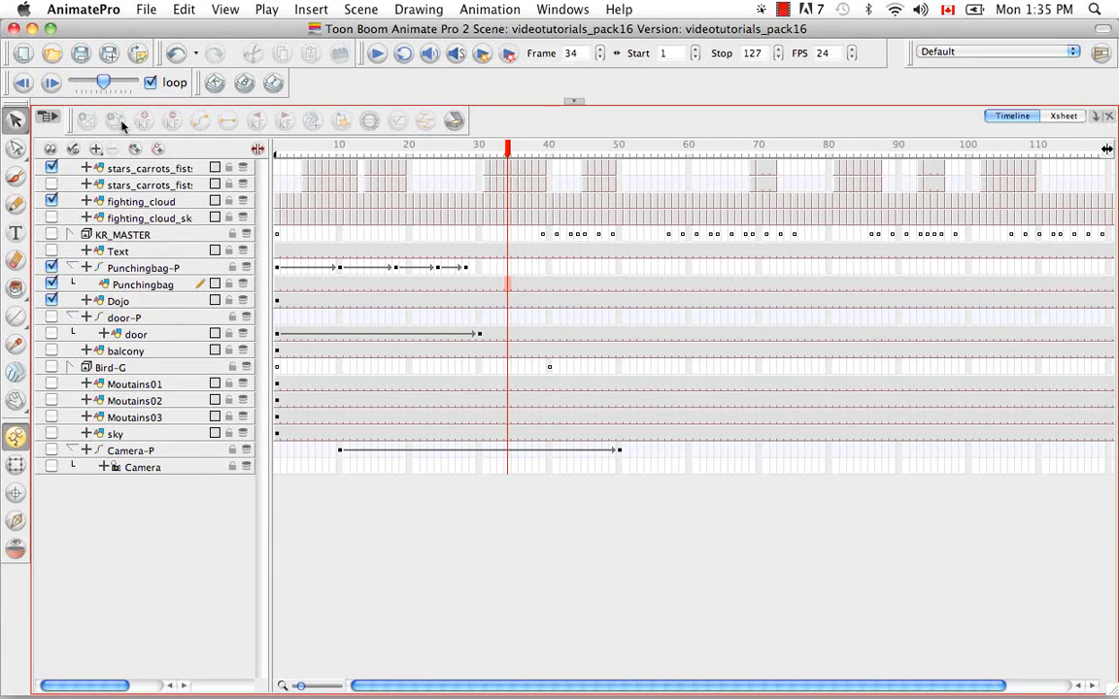
click(1061, 116)
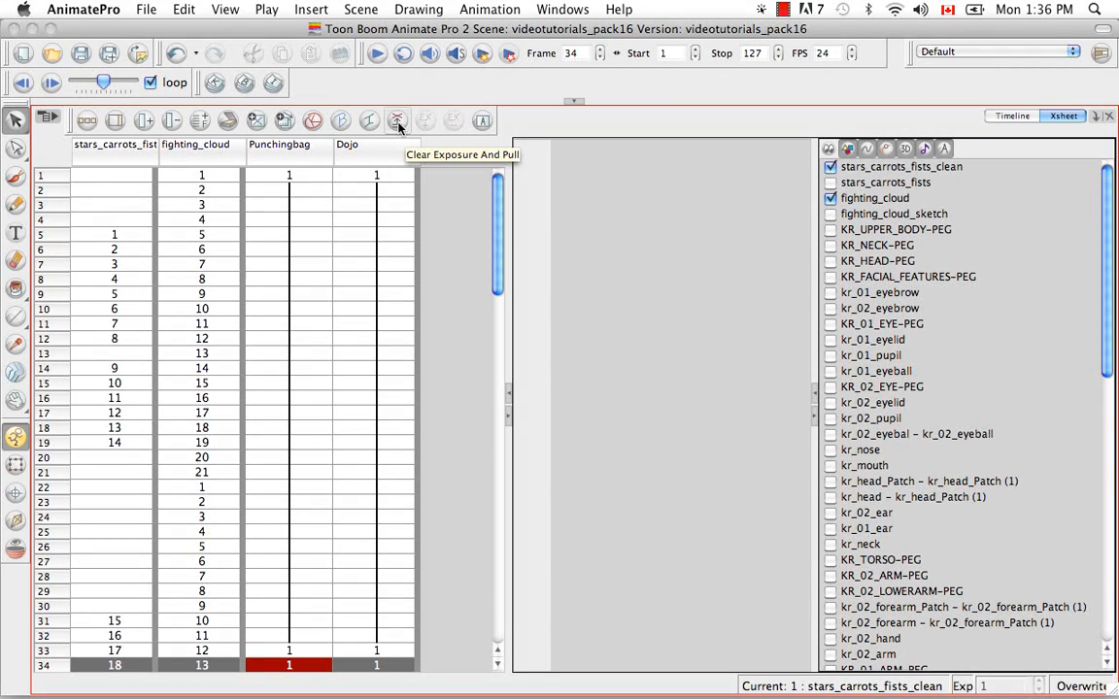
Increase the exposure of the fighting_cloud drawing at frame 3 to 4 frames.
click(204, 206)
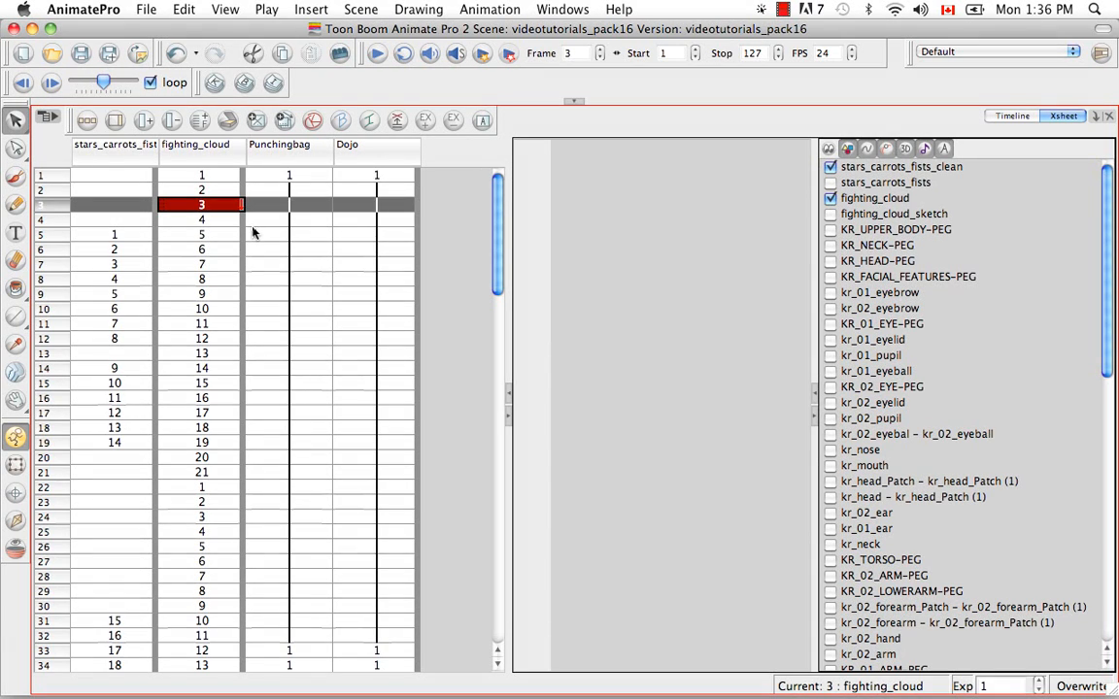
click(424, 122)
click(423, 122)
click(424, 122)
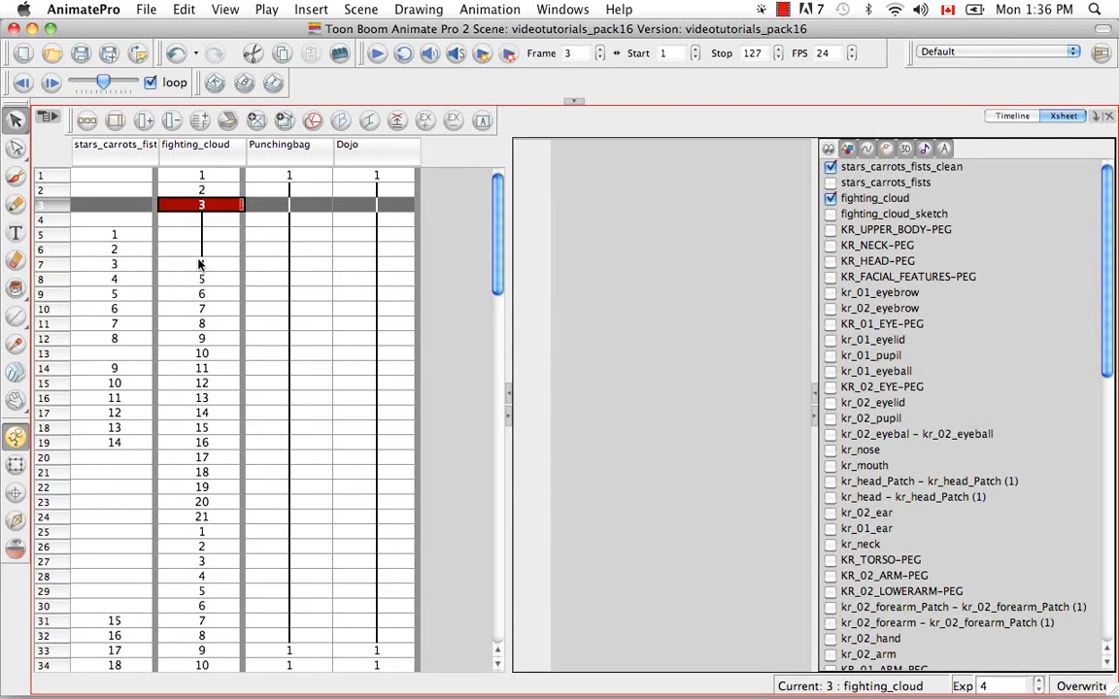
Decrease the exposure of the fighting_cloud drawing at frame 3 to 1 frame.
click(452, 121)
click(452, 121)
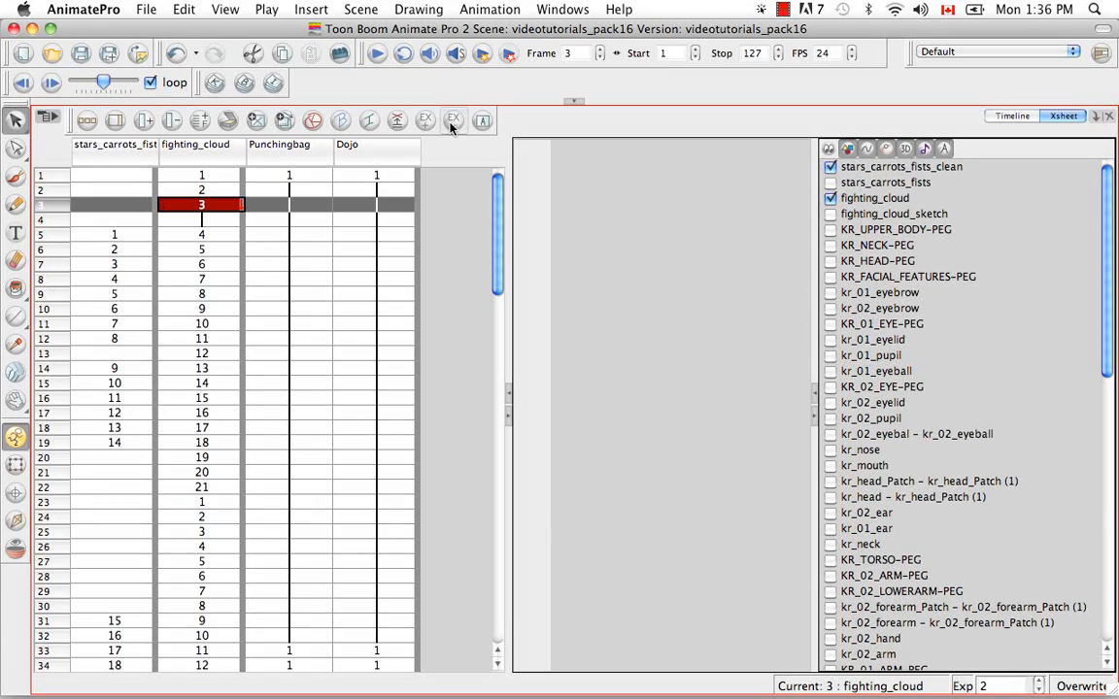
click(451, 121)
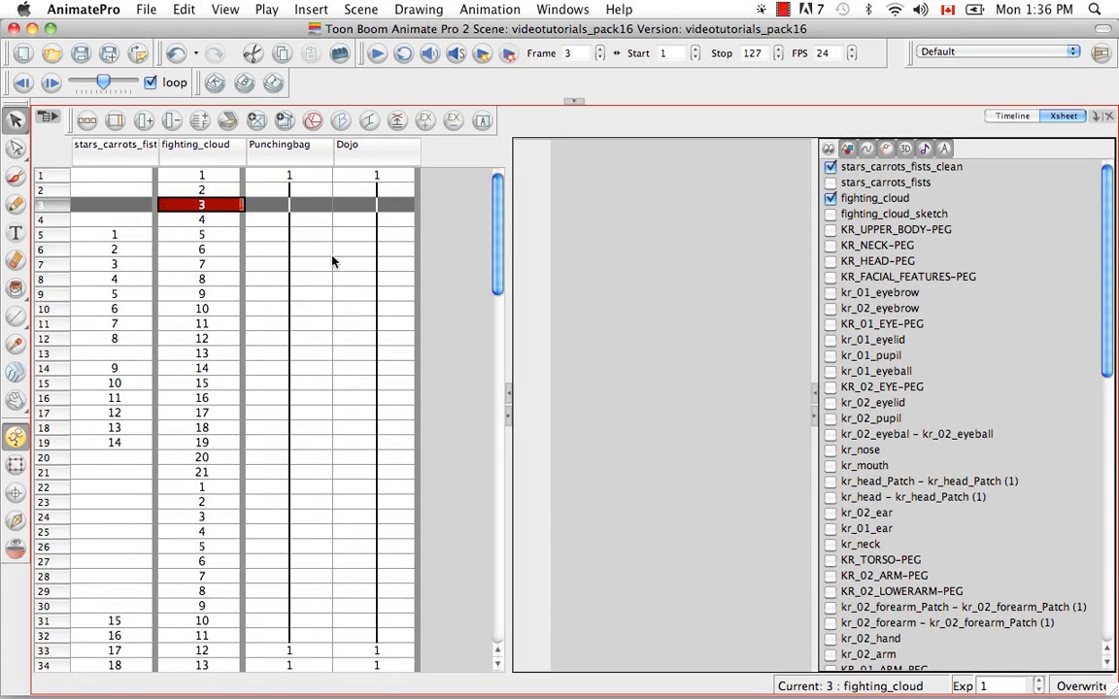
Rename the fighting_cloud drawing at frame 3 as FightingCloud.
click(484, 120)
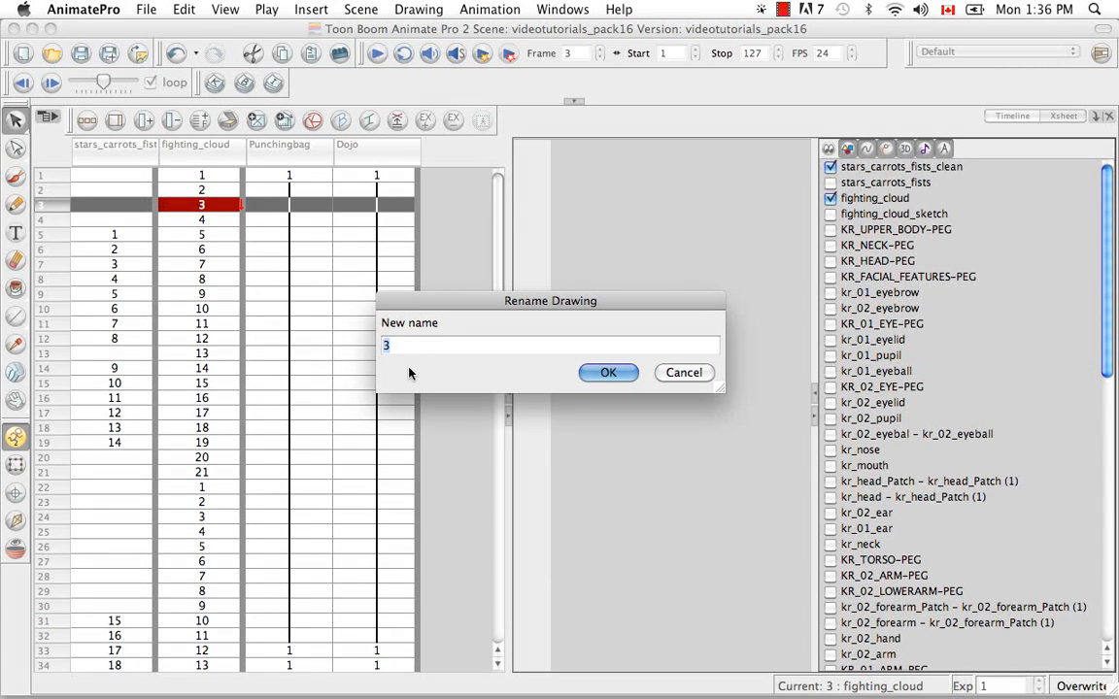
key(BackSpace)
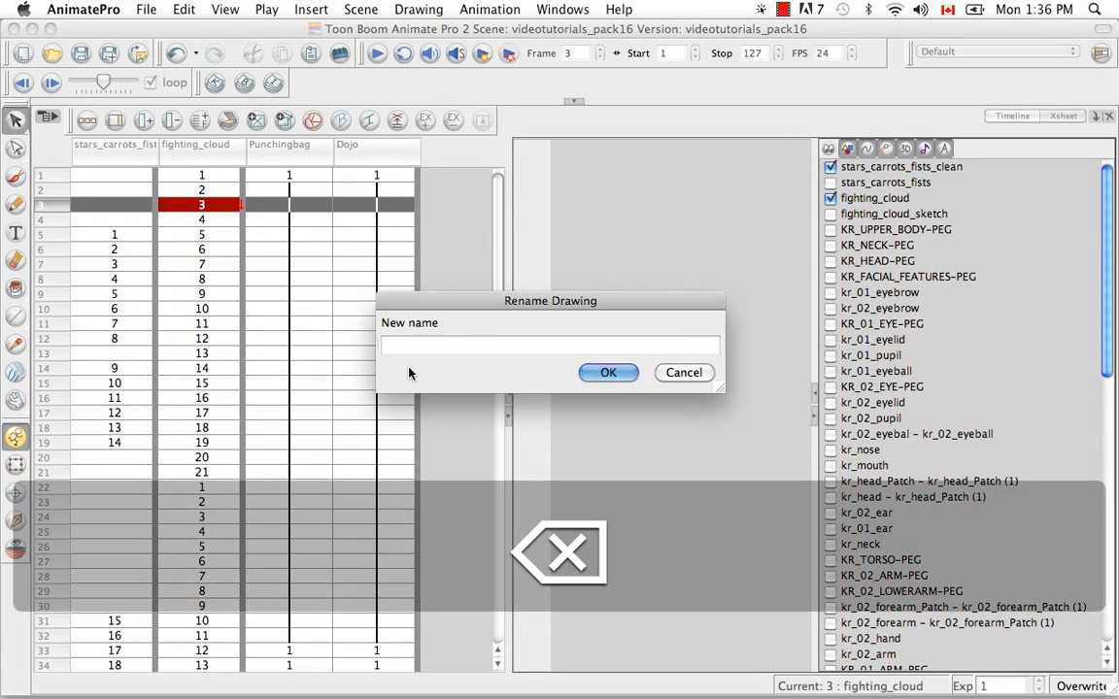
text(Fi)
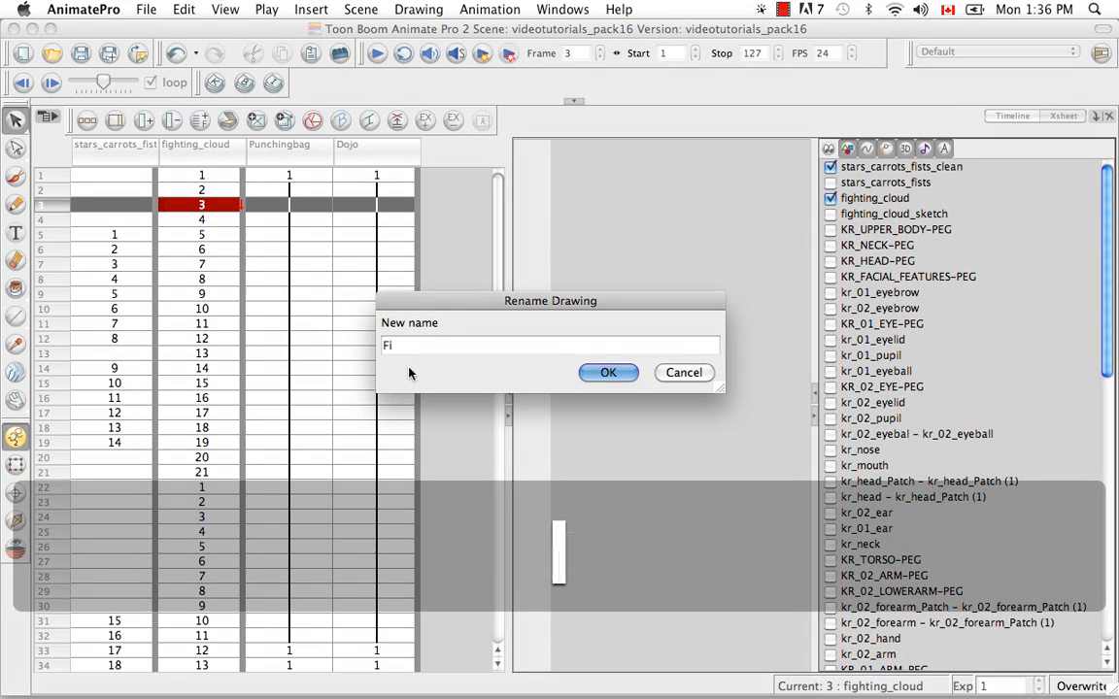
text(ghtingCloud)
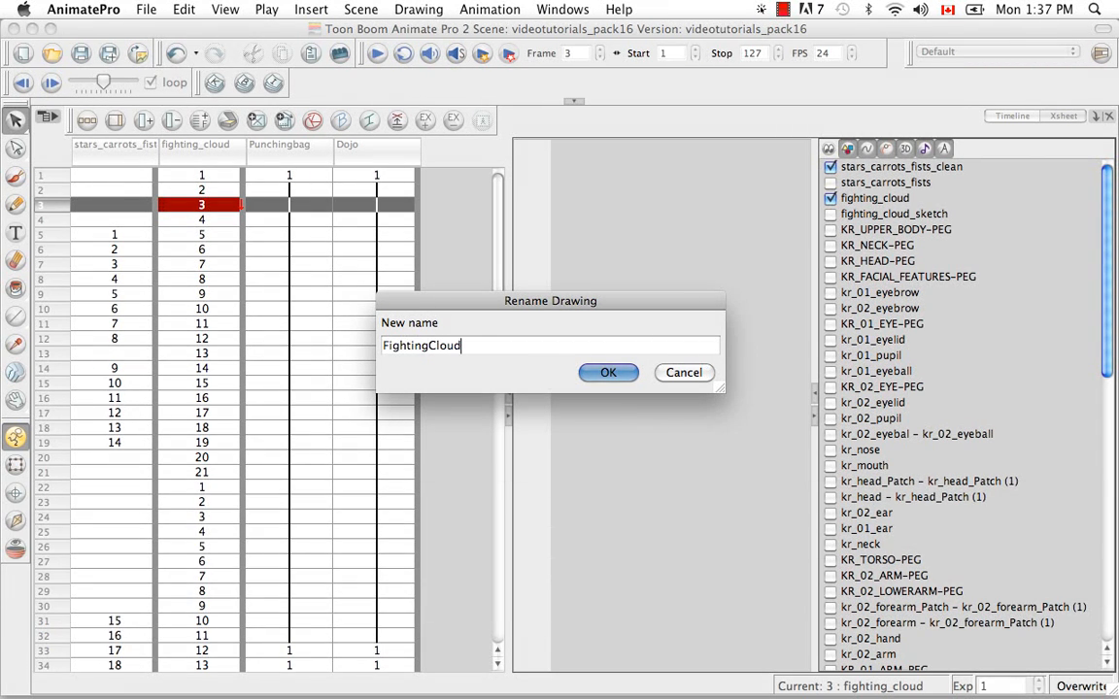
click(622, 374)
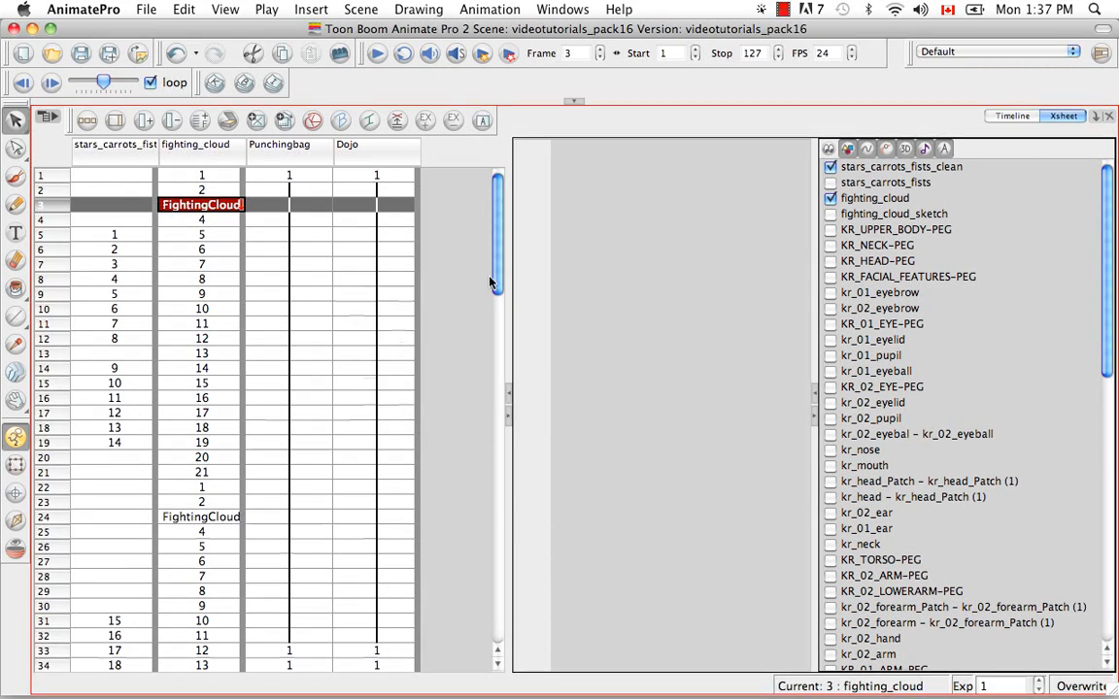
Rename the FightingCloud drawing at frame 3 as 3.
right_click(215, 207)
mouse_move(255, 226)
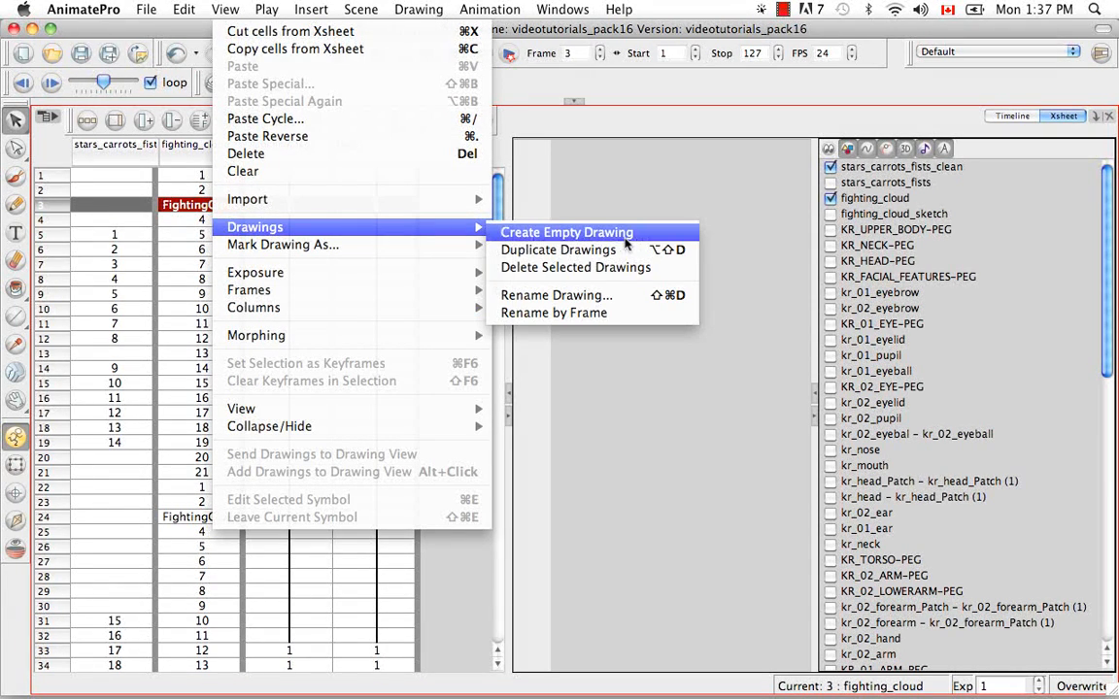
click(556, 295)
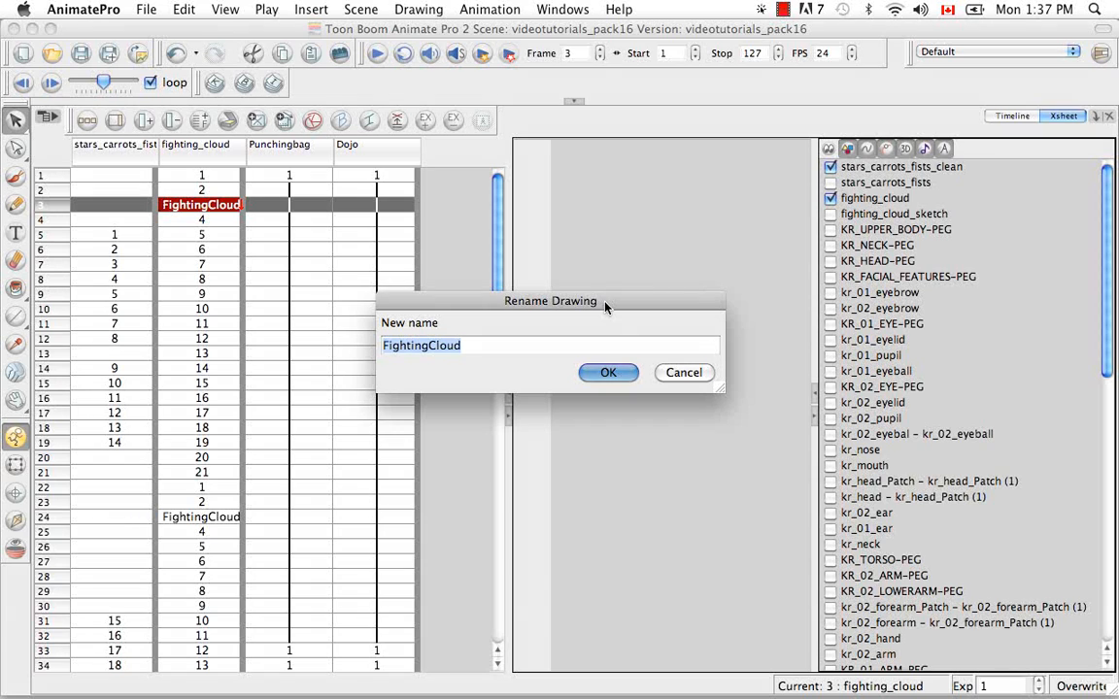
text(3)
click(608, 372)
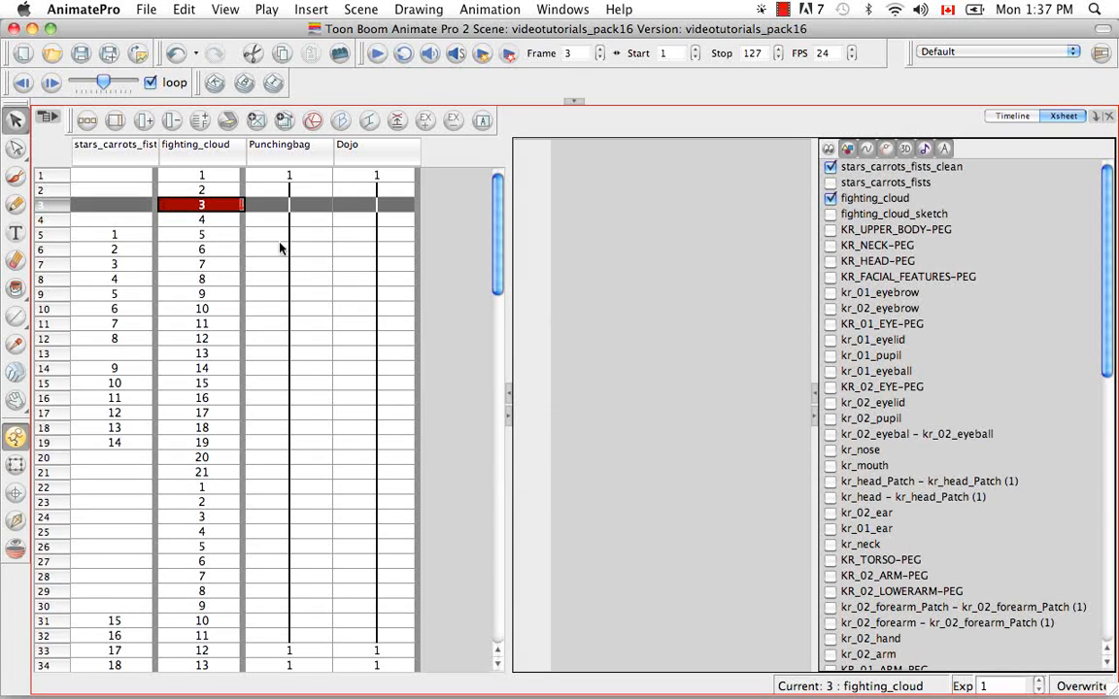
Expose drawing 3 at frame 4 of the fighting_cloud column and leave cell editing.
click(203, 220)
click(203, 222)
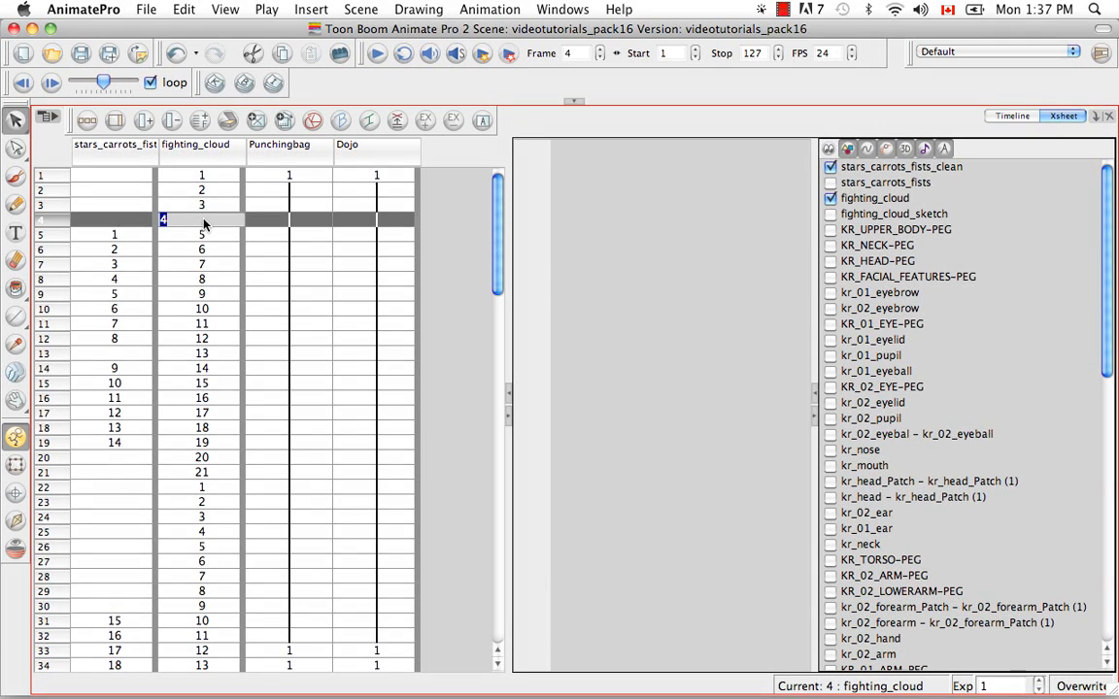
text(3)
key(Return)
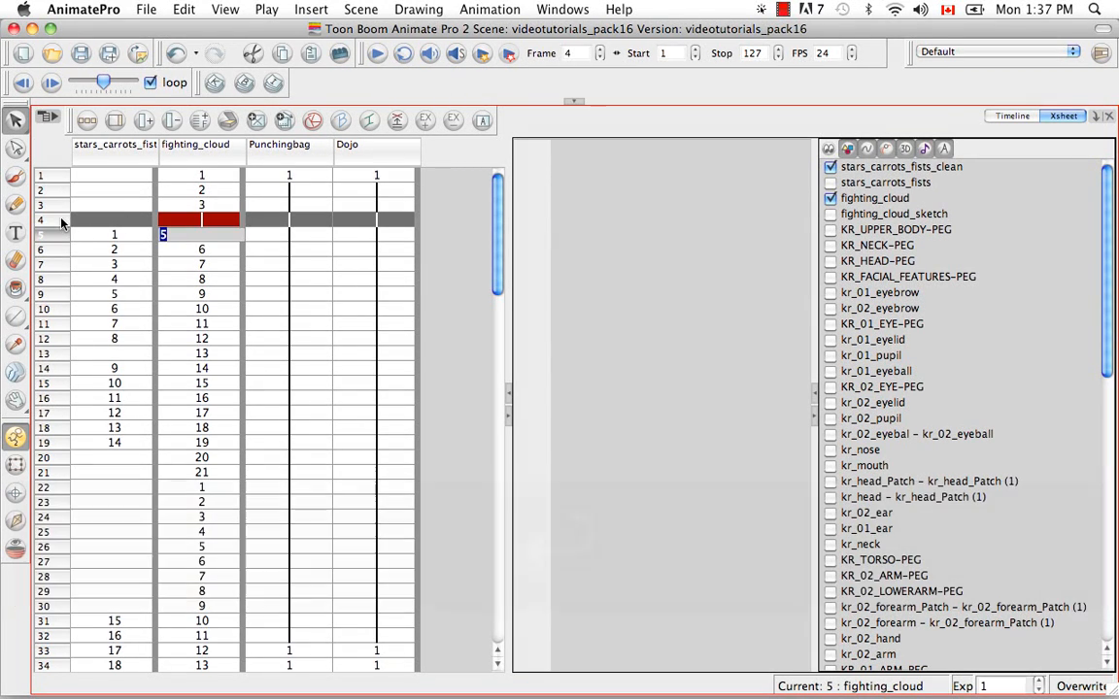
click(261, 251)
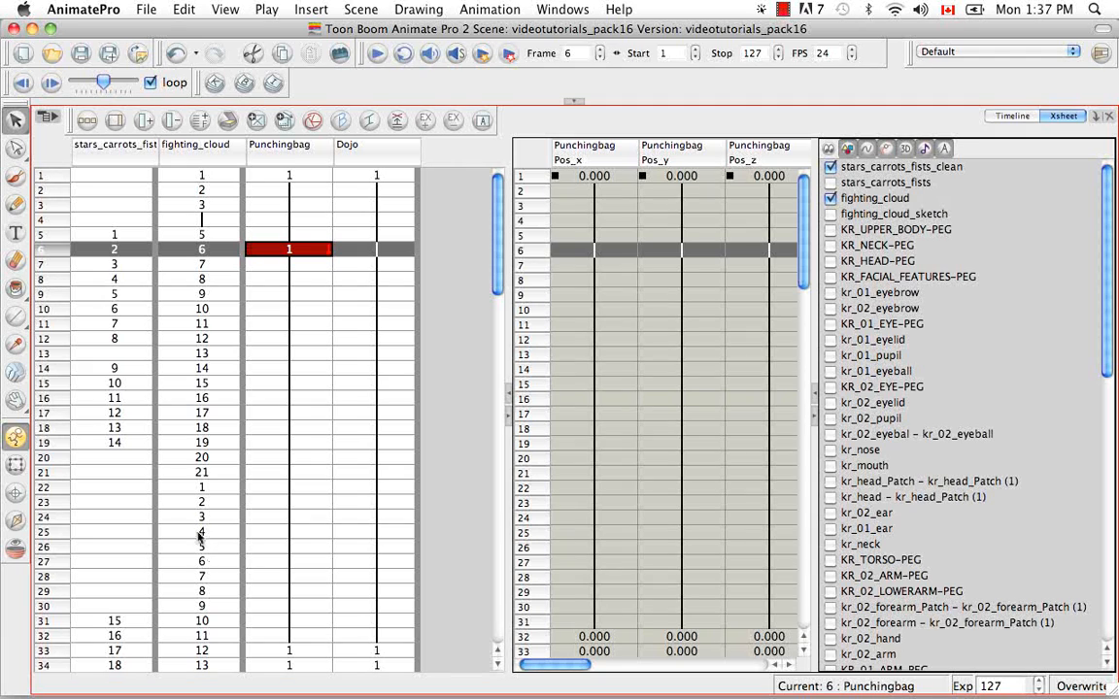
Expose drawing 4 at frame 4 of the fighting_cloud column.
click(203, 221)
double_click(204, 224)
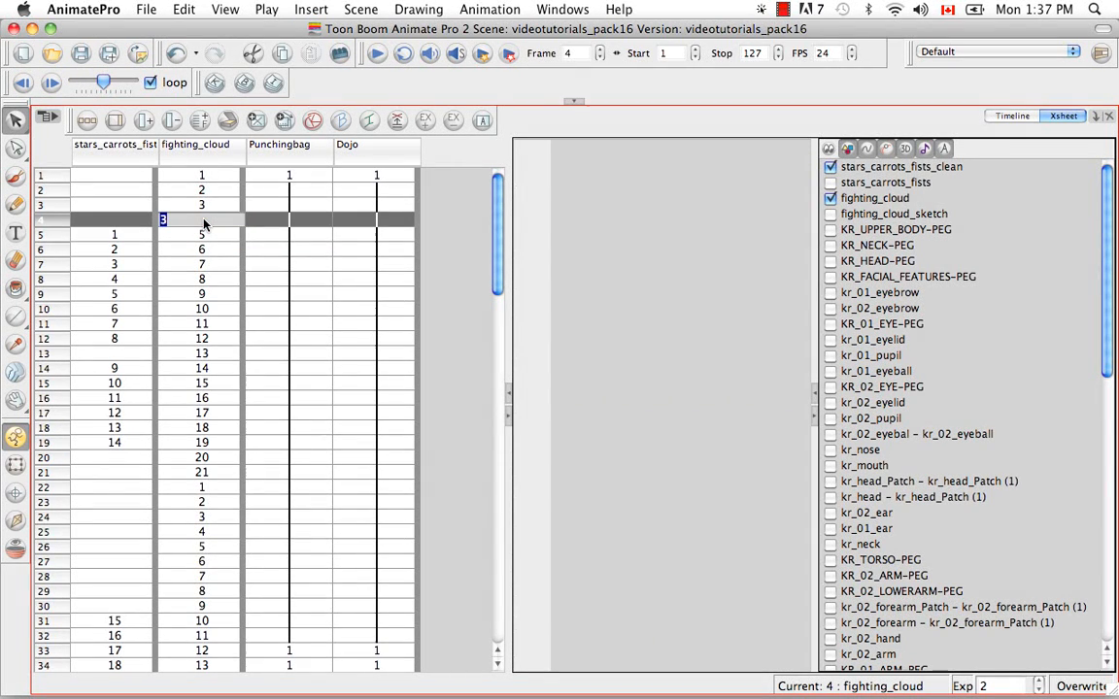
text(4)
key(Return)
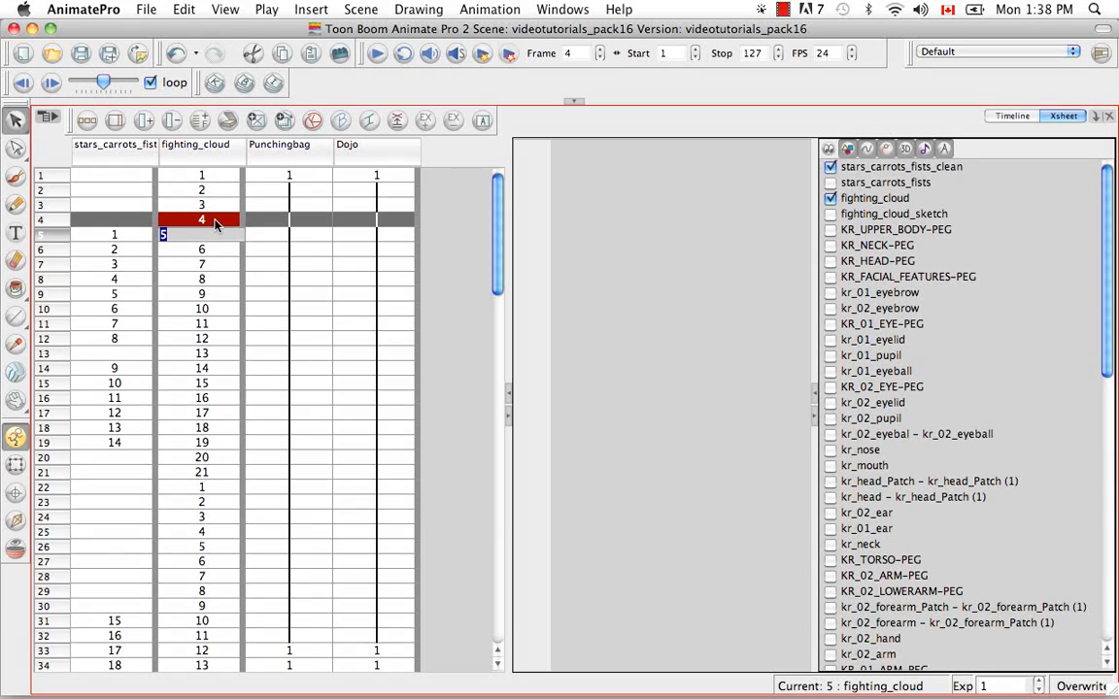
right_click(215, 224)
mouse_move(233, 226)
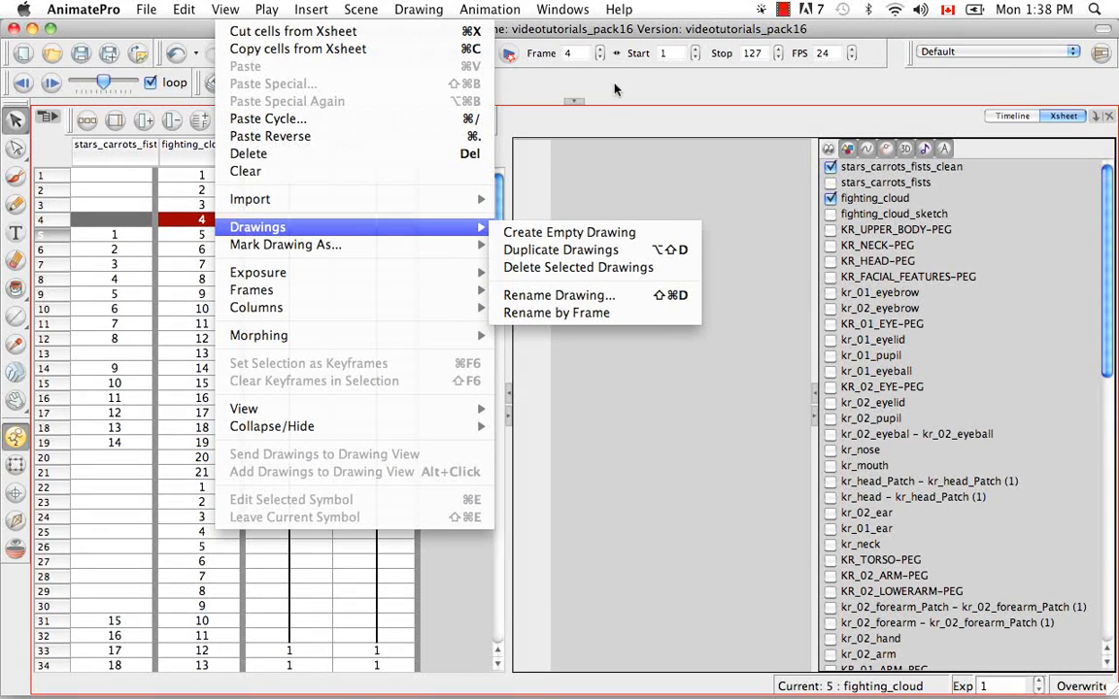
click(700, 114)
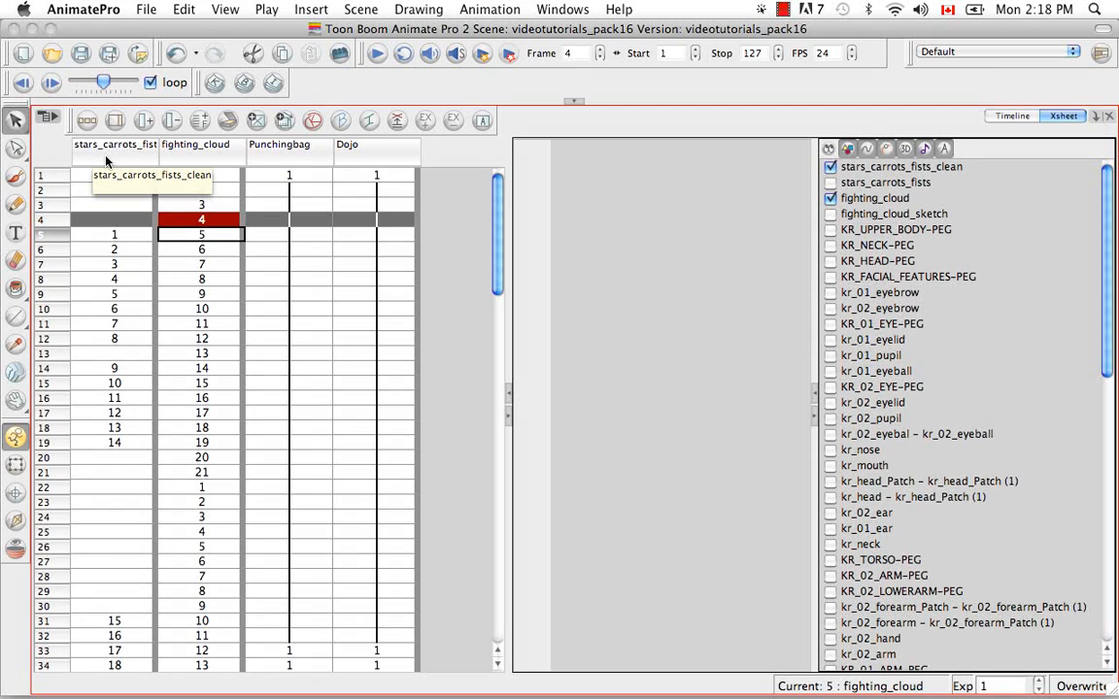
Inspect the stars_carrots_fists_clean column's name in the Column Editor and close it without changes.
right_click(107, 160)
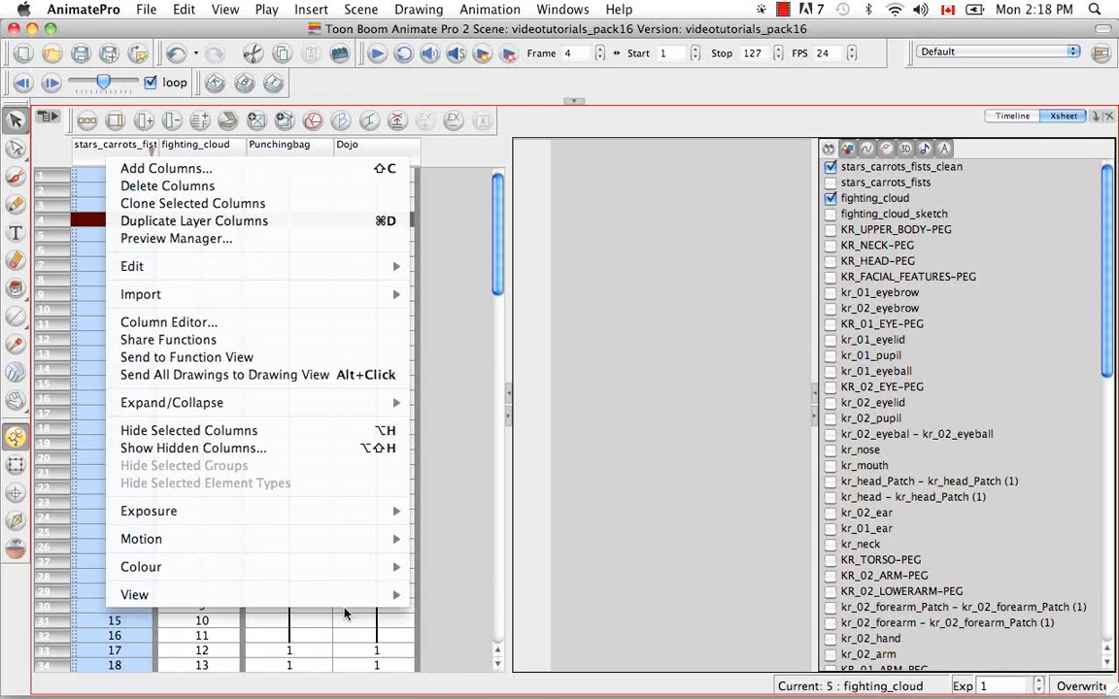
mouse_move(330, 569)
mouse_move(247, 275)
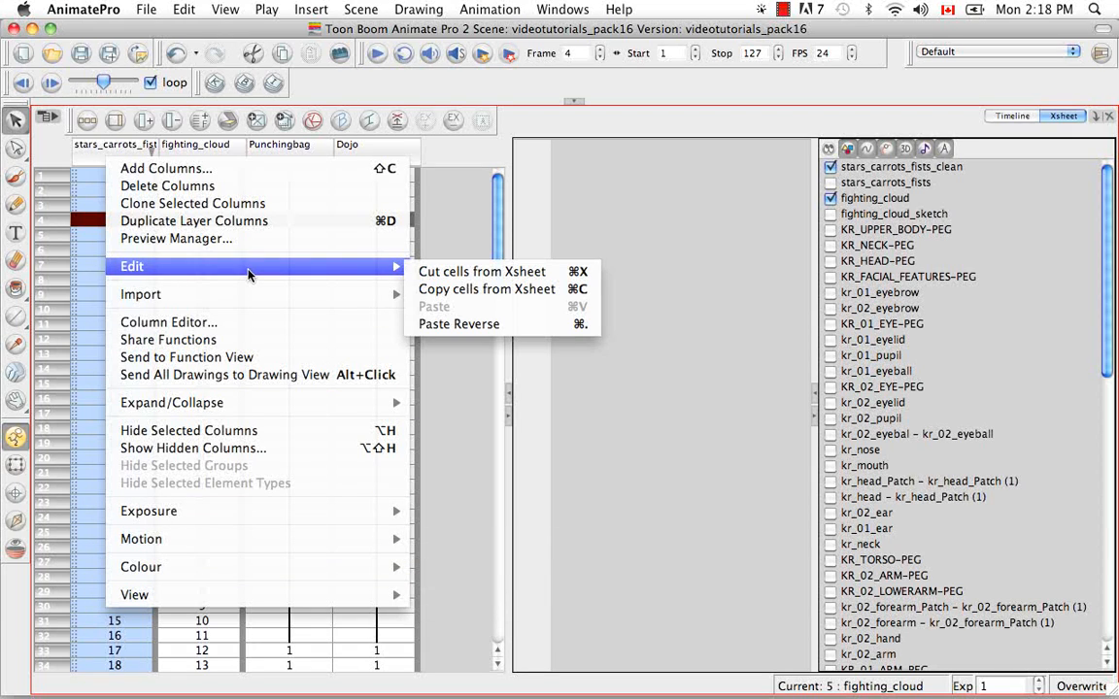
click(203, 324)
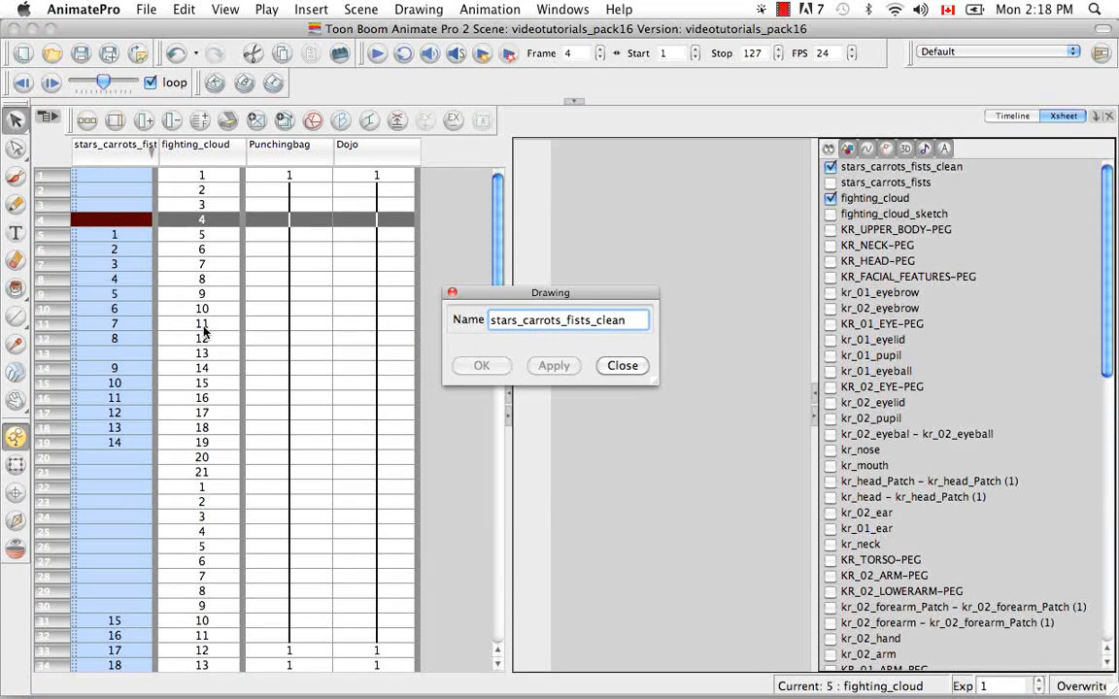
click(639, 367)
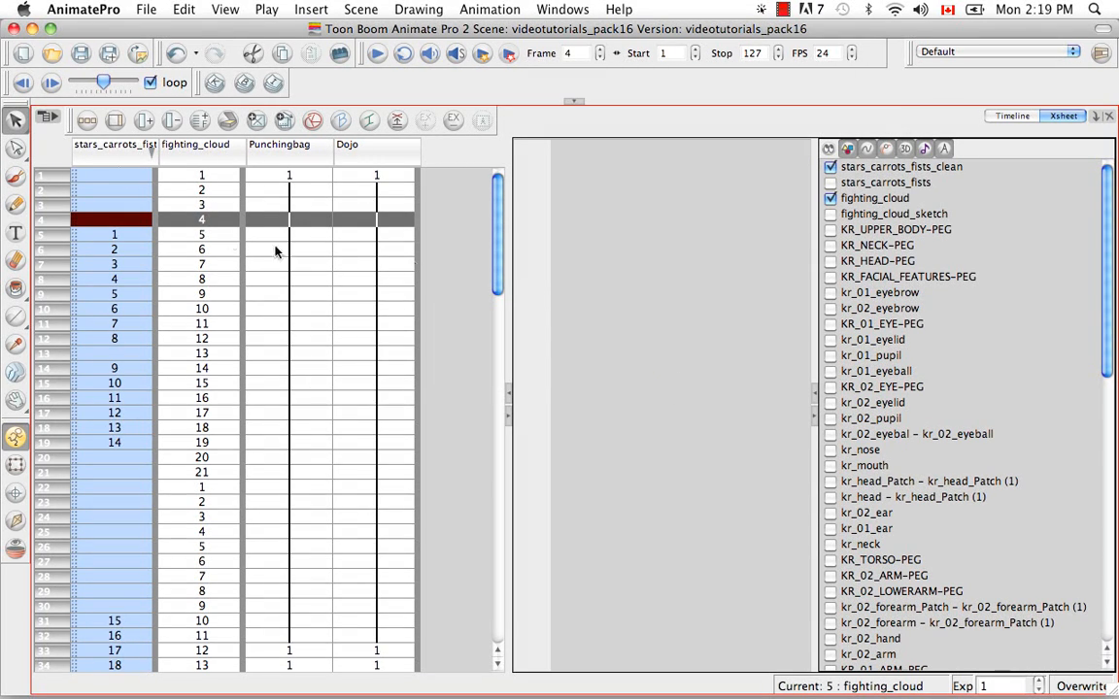
Make drawing 1 at frame 5 of the stars_carrots_fists_clean column current and display it in the Drawing view.
click(114, 236)
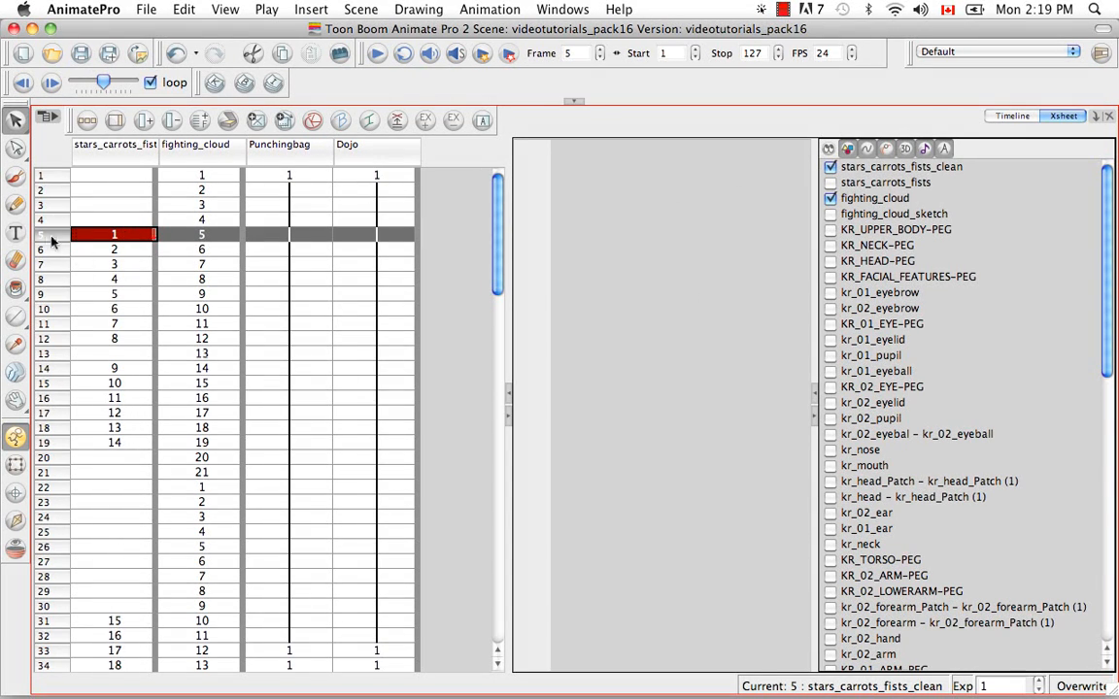
click(1010, 116)
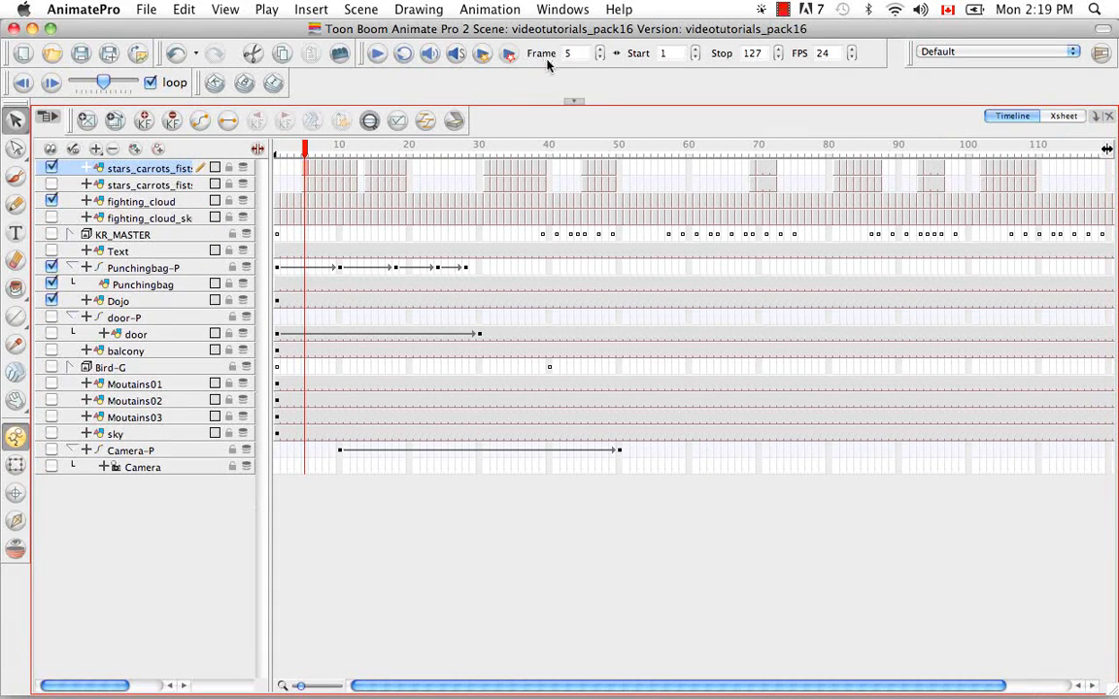
click(574, 102)
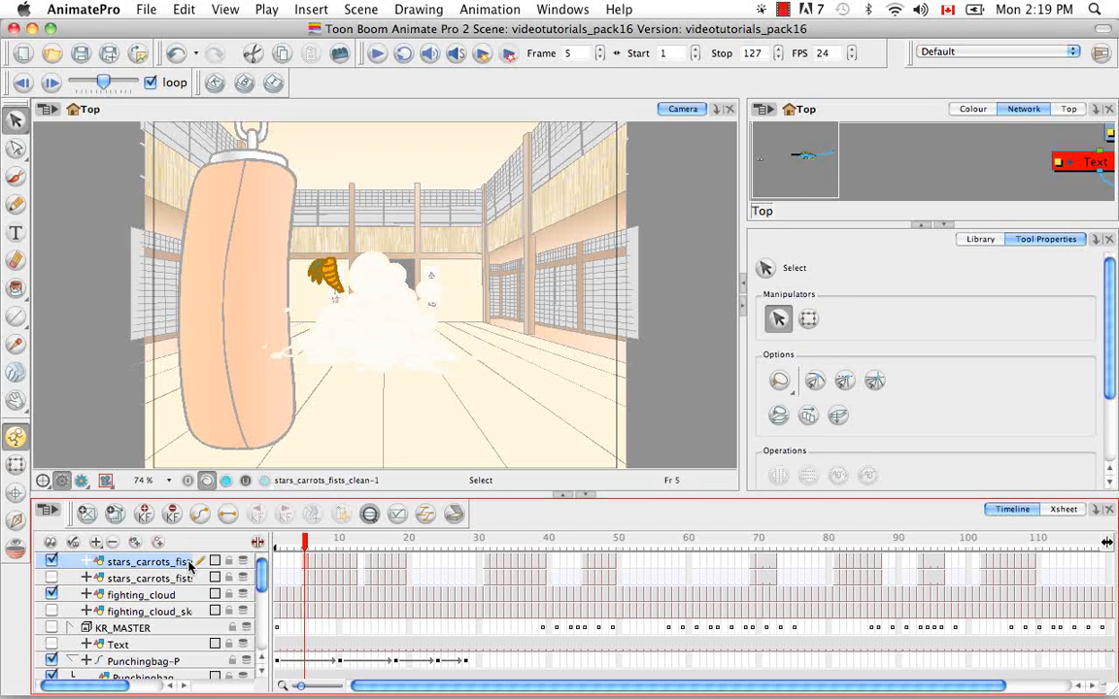
click(716, 109)
click(748, 248)
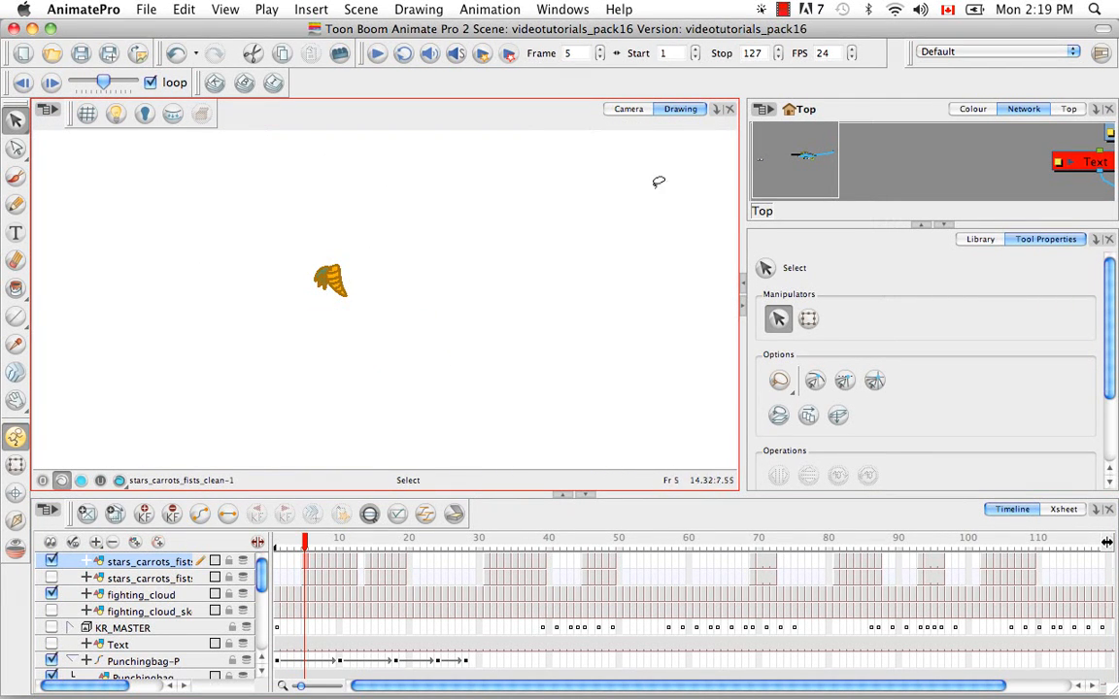
Compare frame 5 of stars_carrots_fists_clean in the enlarged Xsheet and in the Timeline, and restore the normal view size.
click(1065, 512)
click(1064, 511)
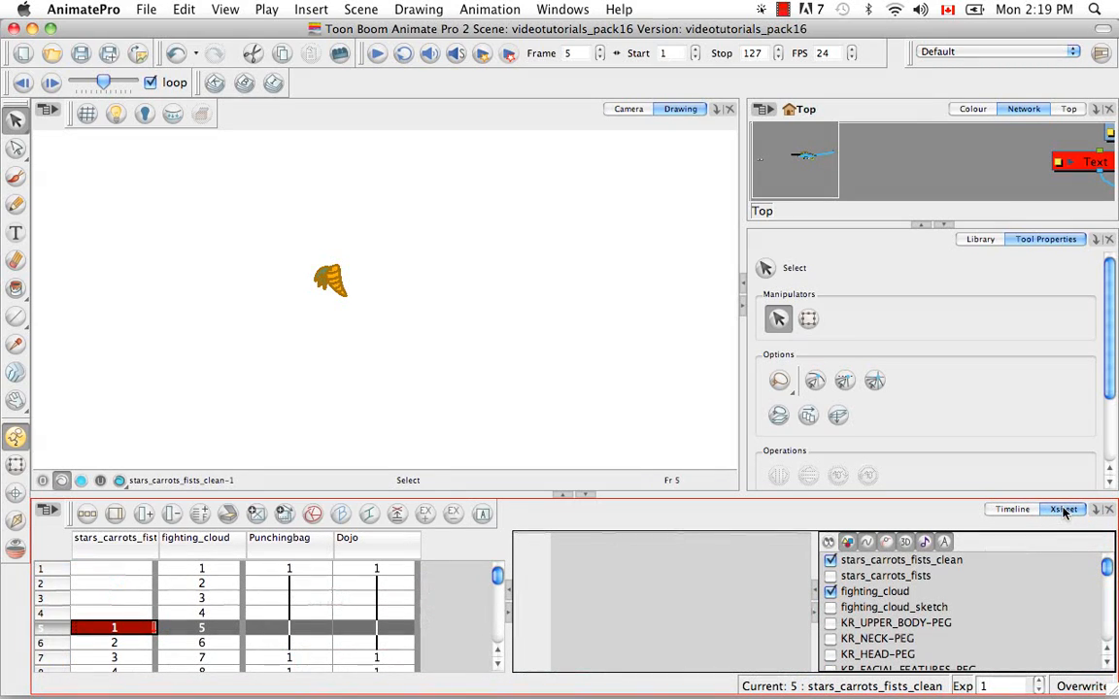
click(566, 494)
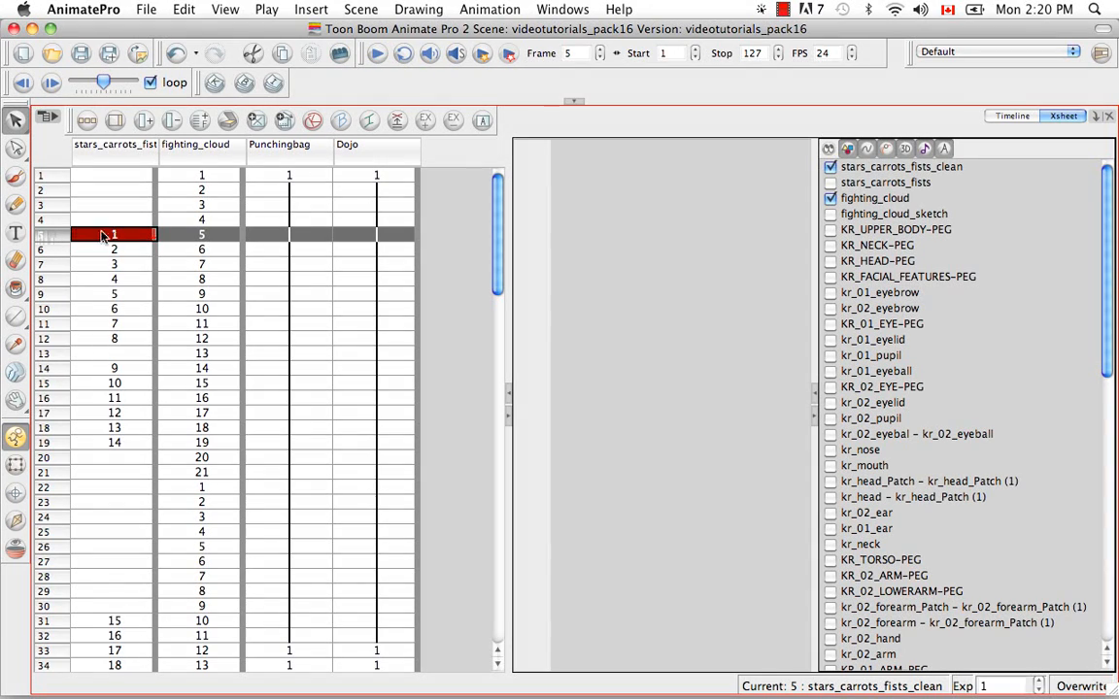
click(1010, 115)
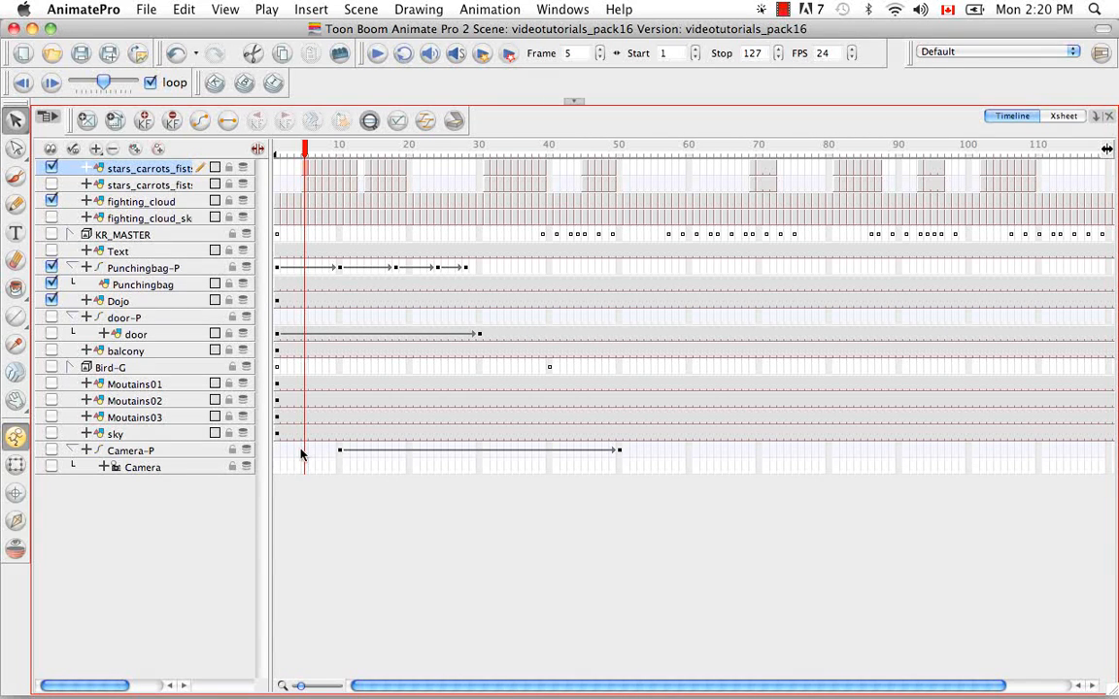
click(575, 101)
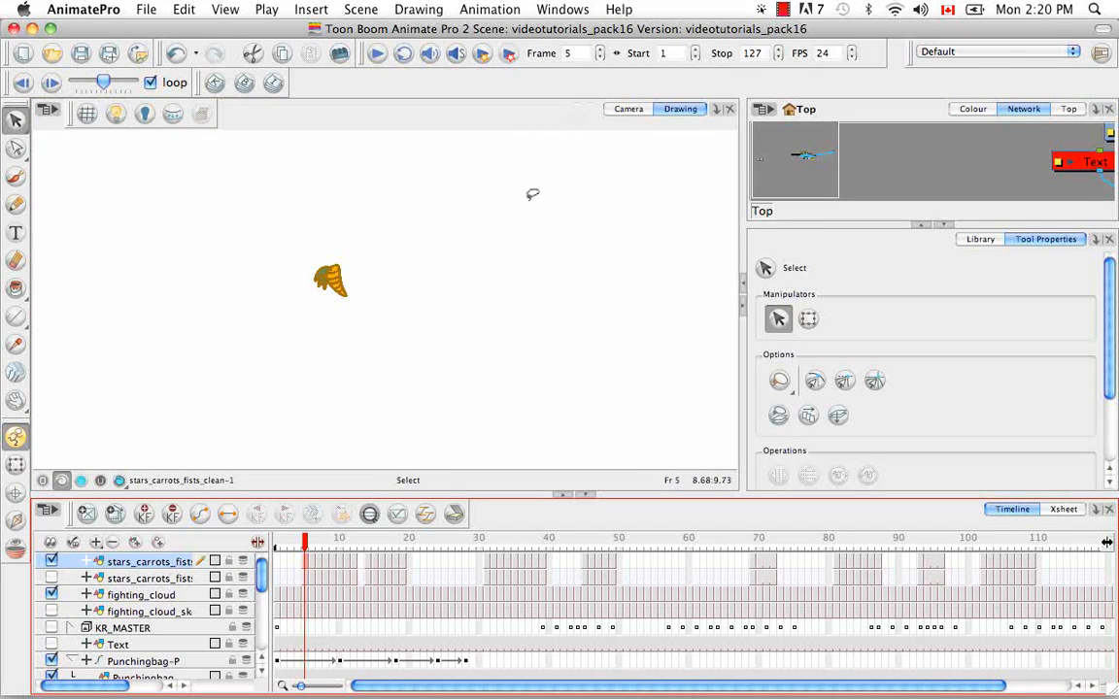
Return to the Camera view and make frame 12 the current frame in the enlarged Xsheet, checking it in the Timeline.
click(628, 108)
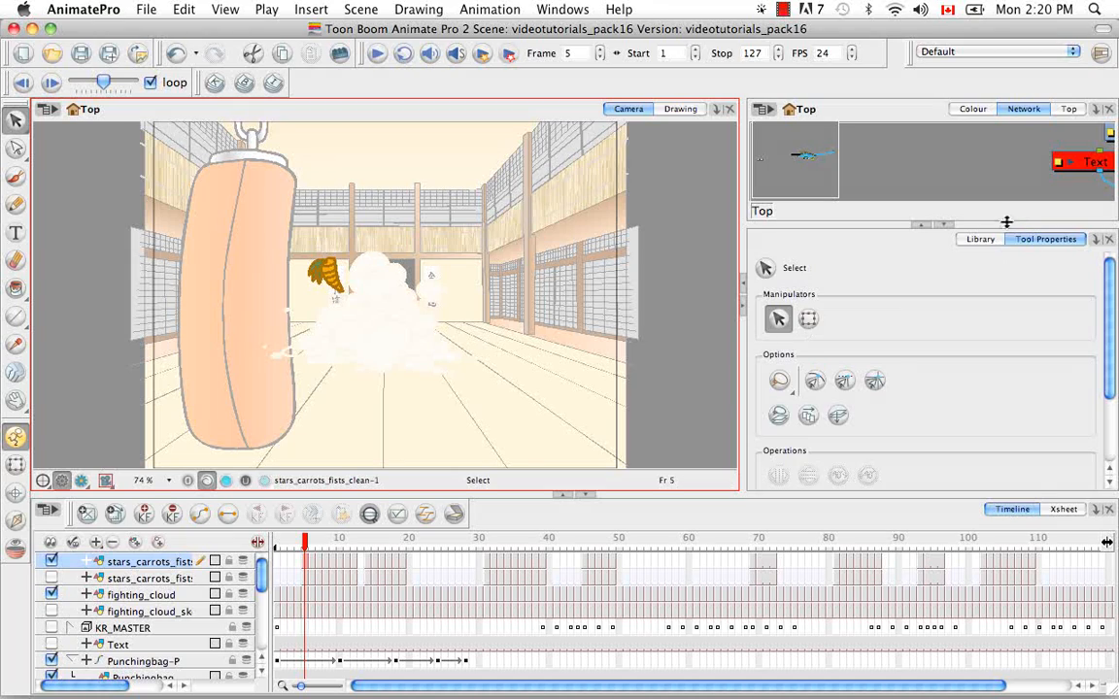
click(1064, 509)
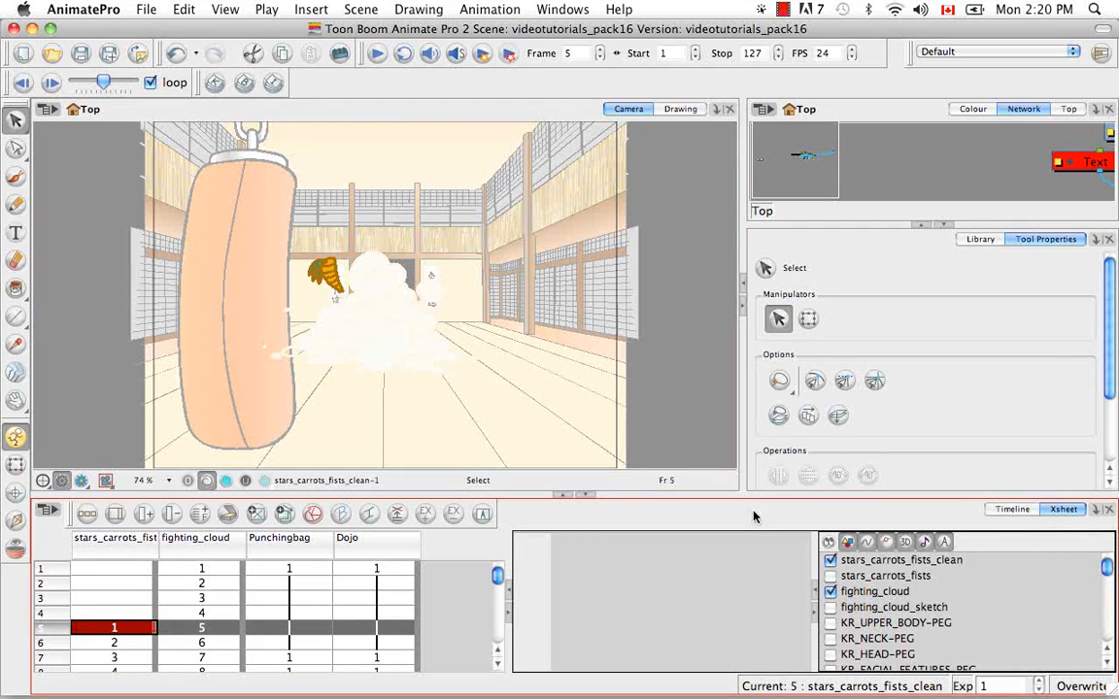
click(565, 495)
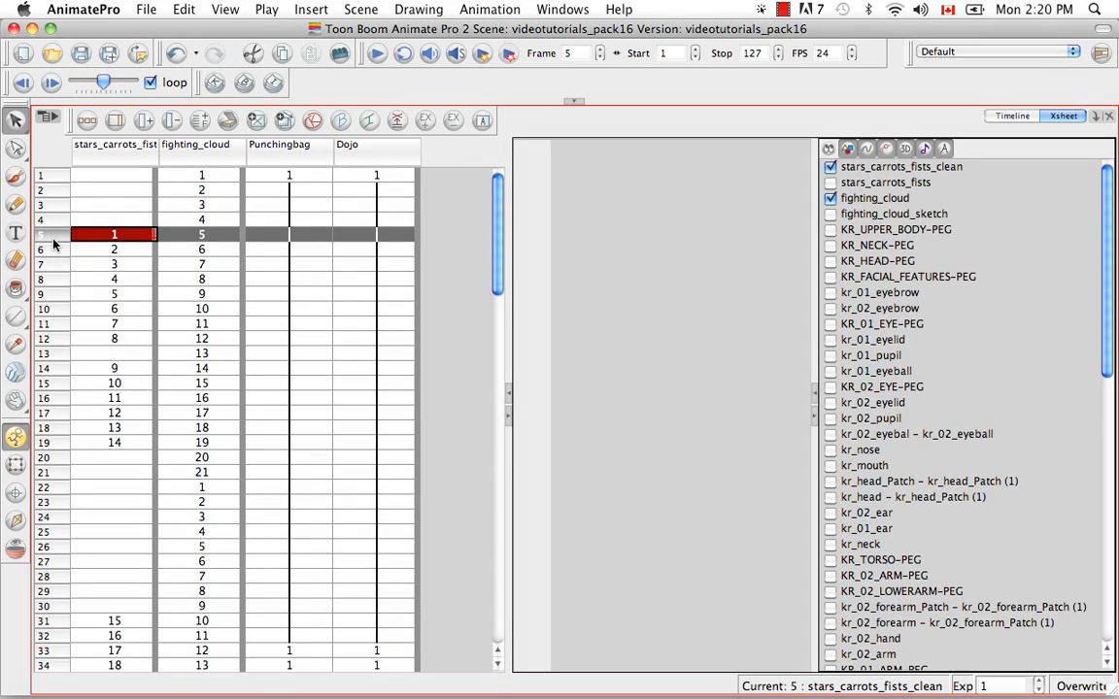
click(42, 338)
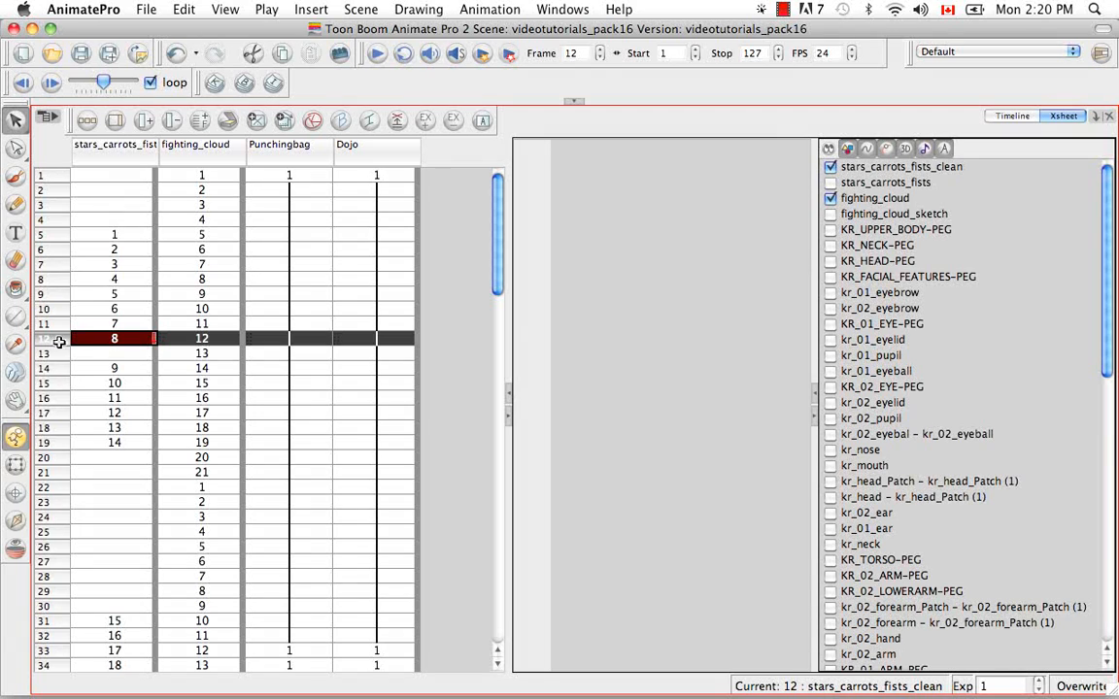
click(1030, 115)
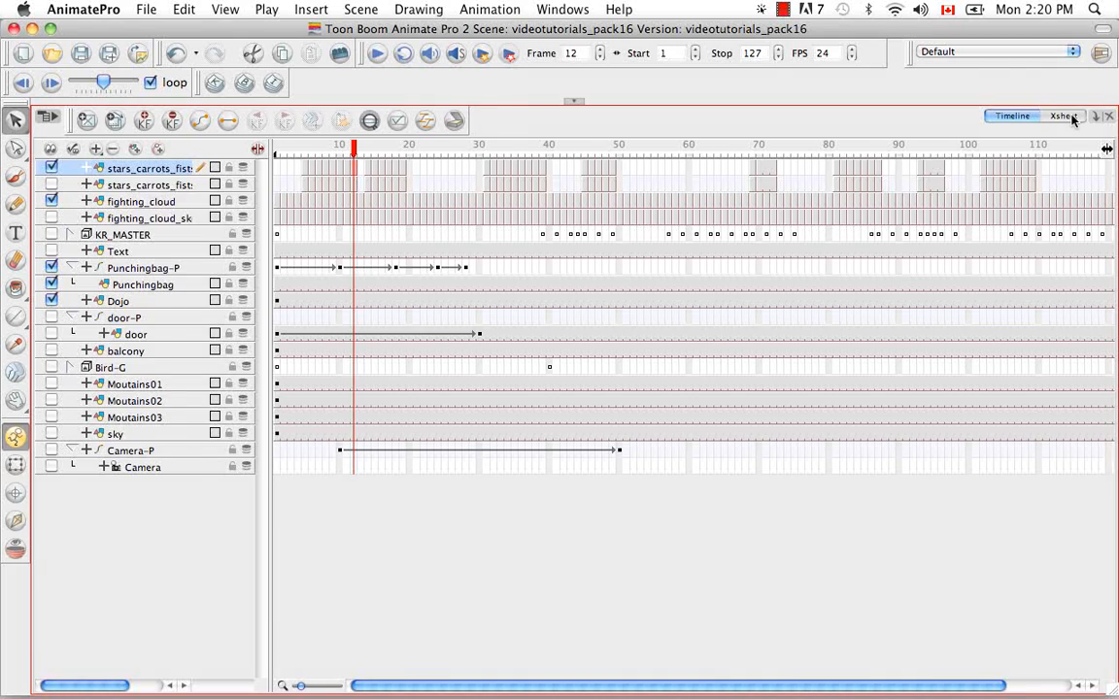
click(1069, 116)
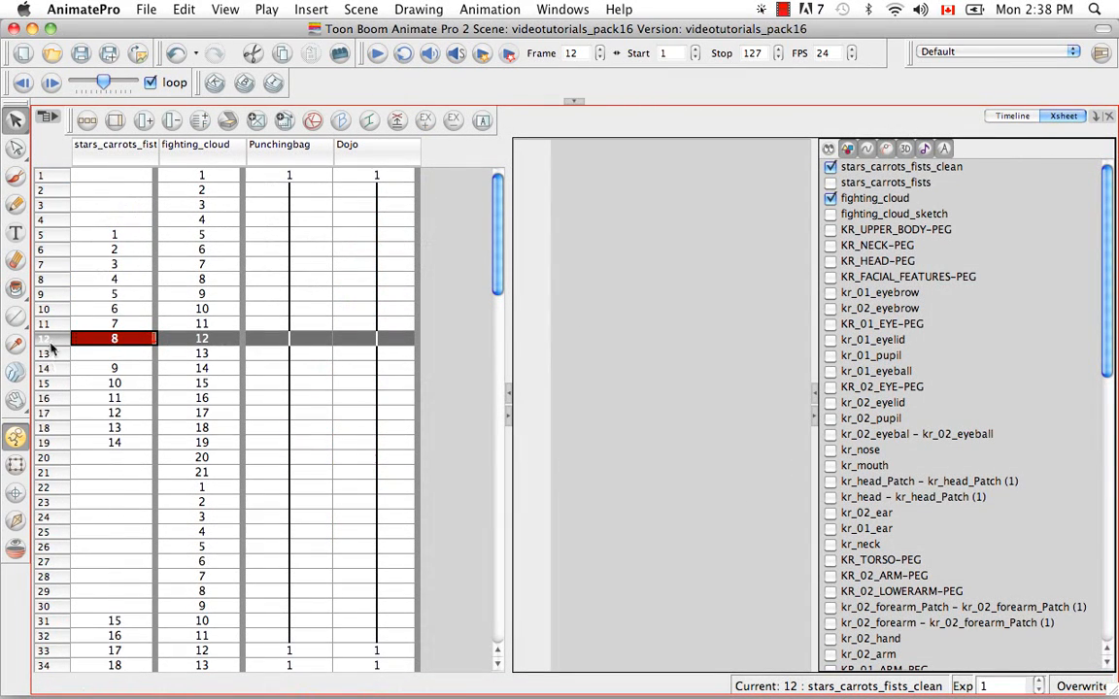
Select frames 12 to 16 across the Xsheet columns and frames 12 to 20 on the Timeline layers down to sky, and clear the selection.
drag(54, 351, 56, 402)
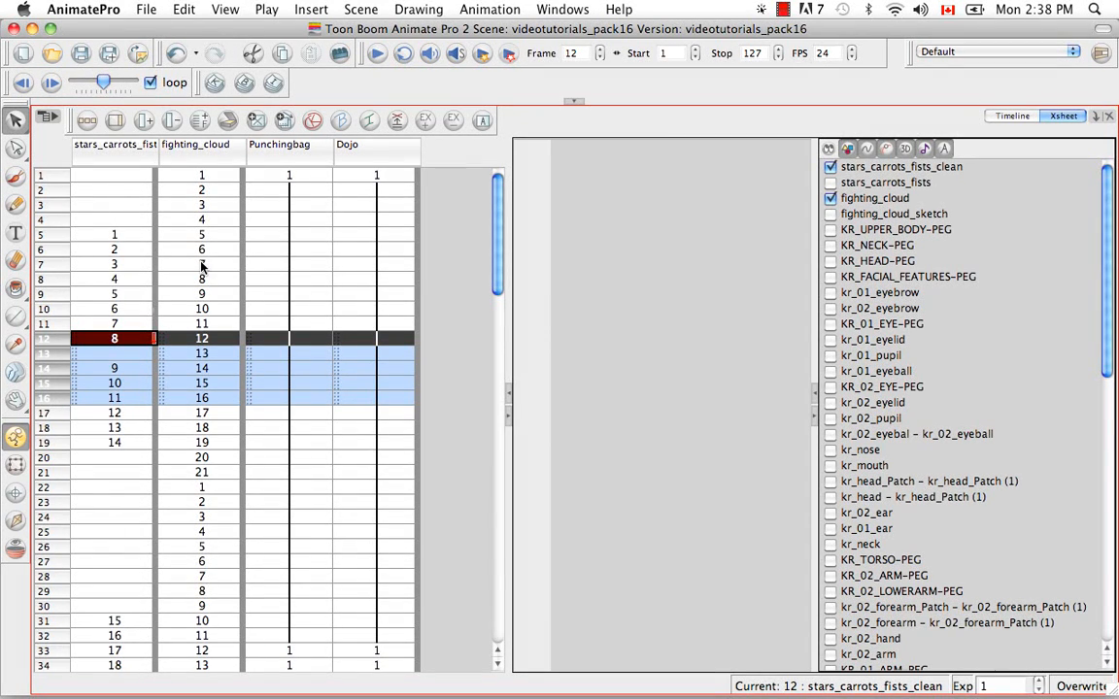
click(1032, 117)
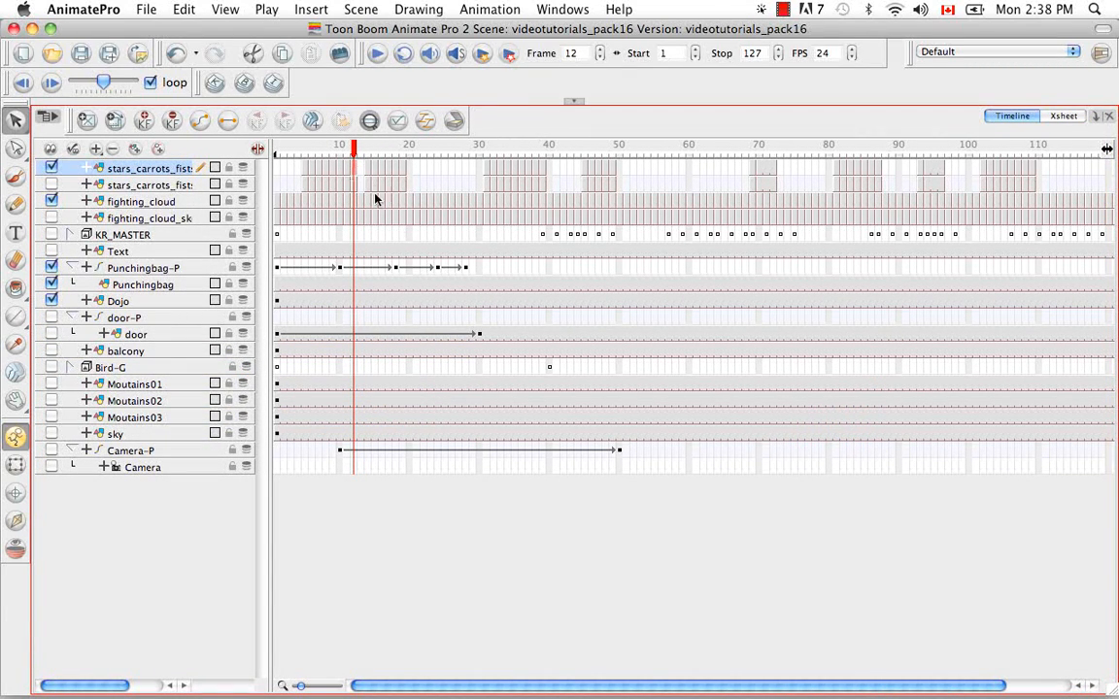
key(shift)
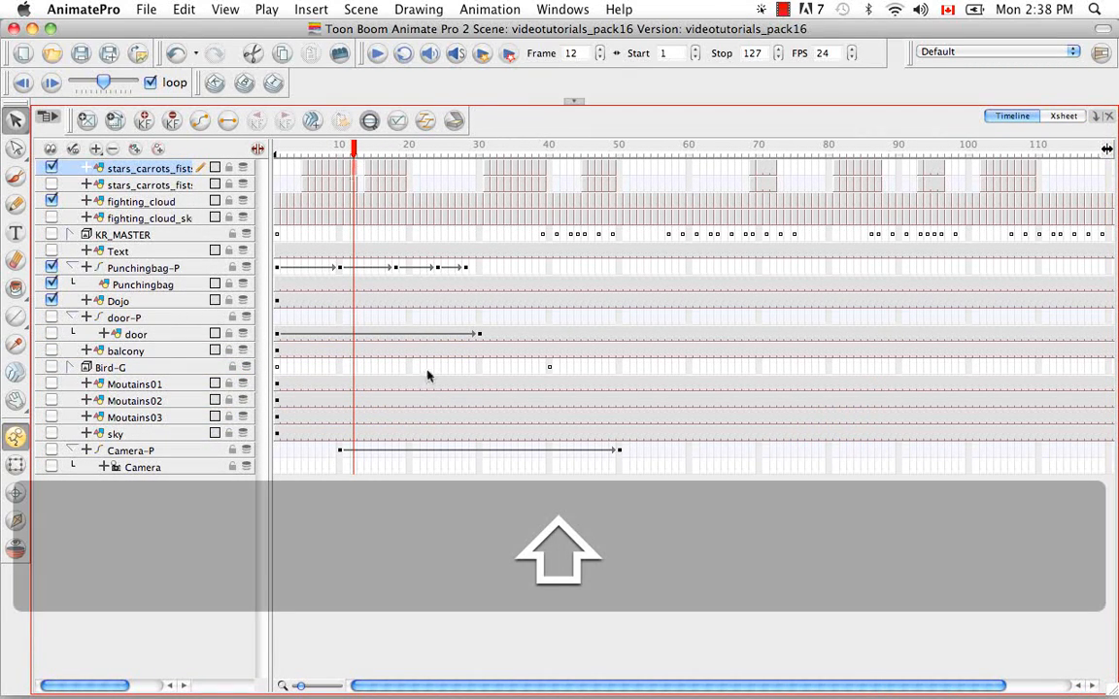
shift+click(409, 442)
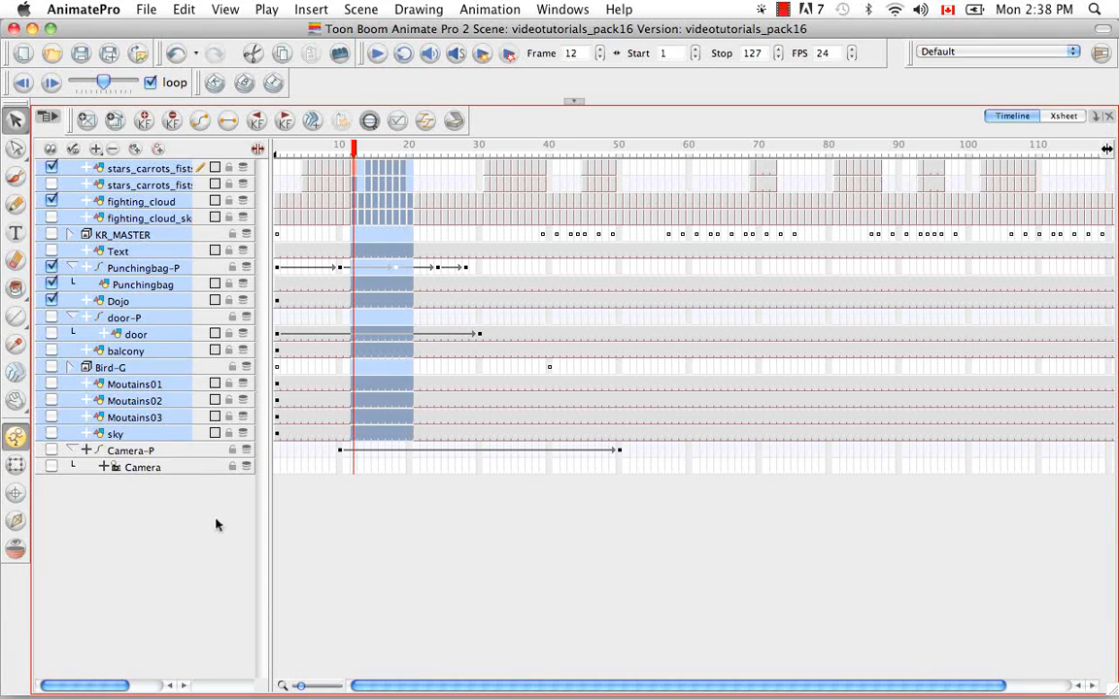
click(285, 520)
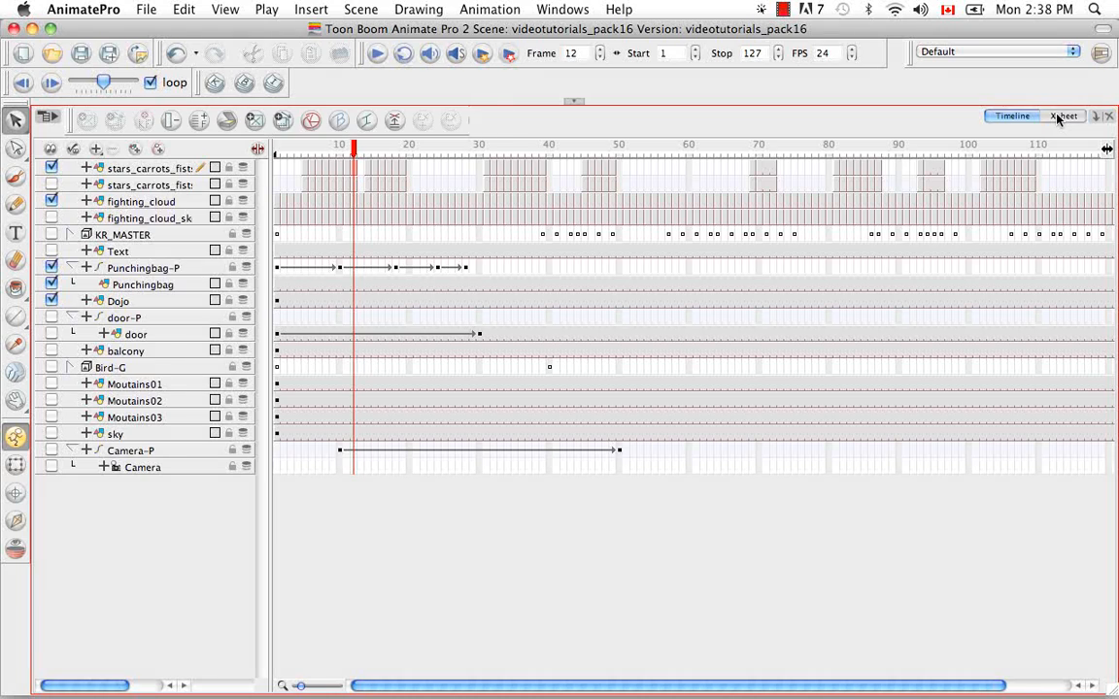
Compare the scene's columns in the Xsheet with its layers in the Timeline, ending in the Xsheet.
click(1061, 116)
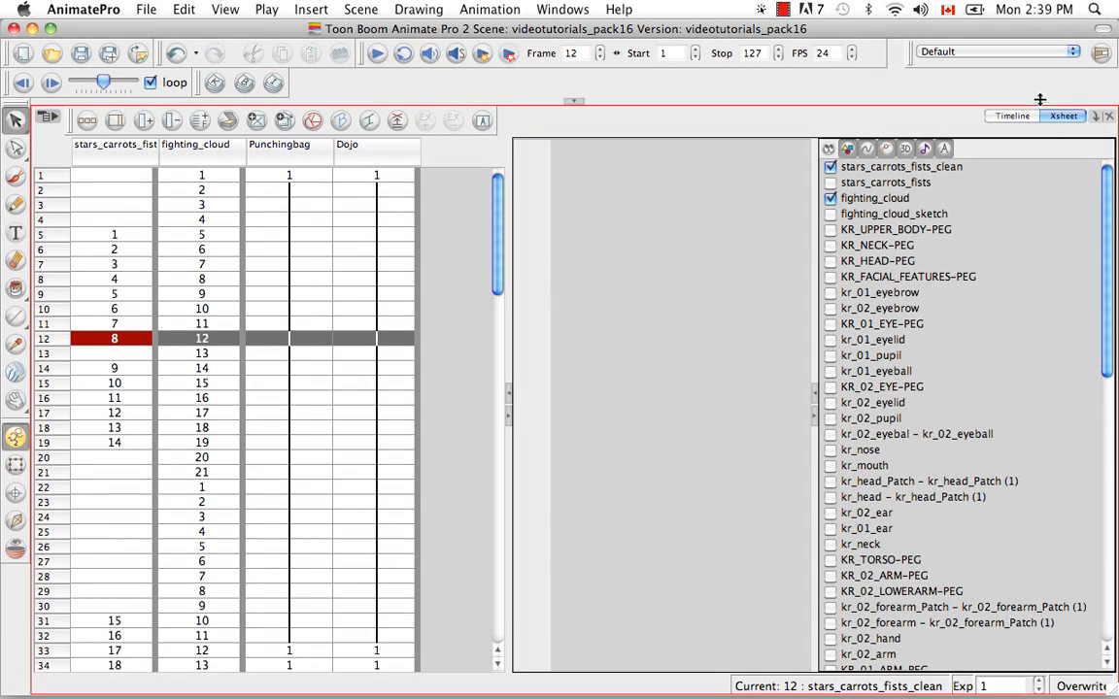
click(1012, 115)
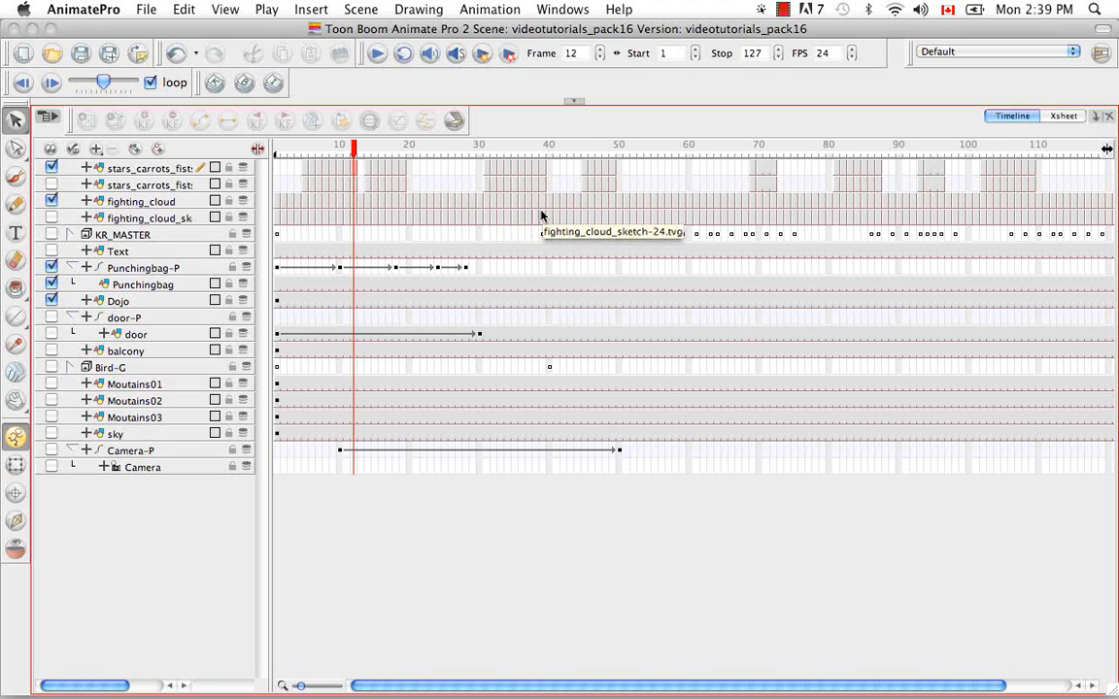
click(1064, 116)
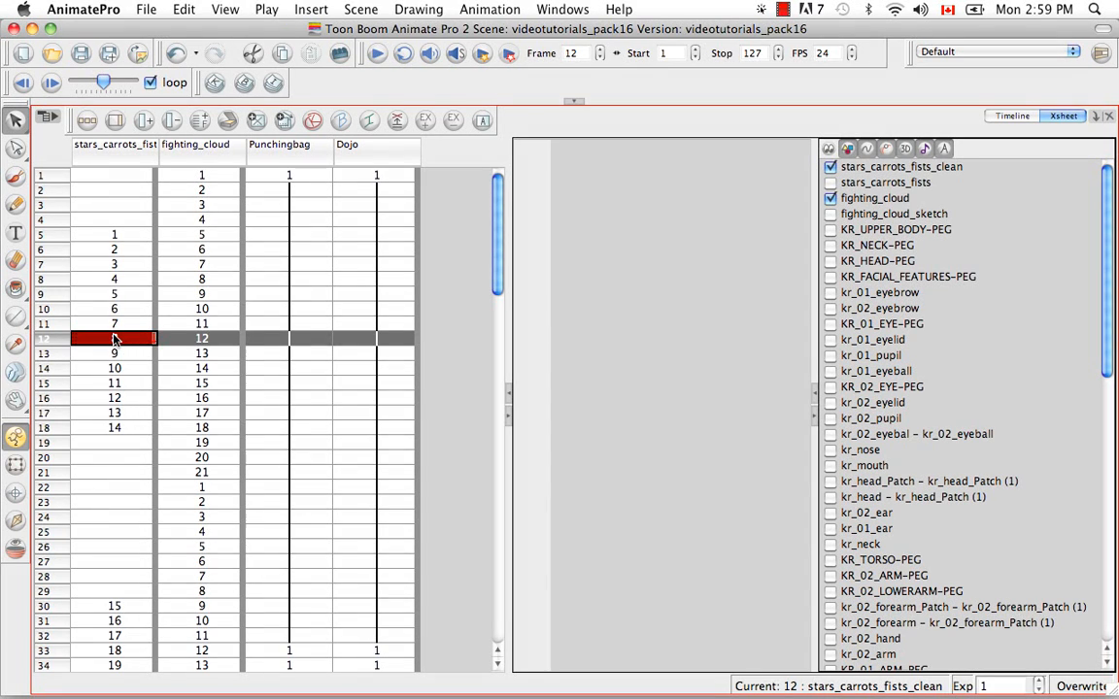
Increase the exposure of drawing 8 at frame 12 of the stars_carrots_fists_clean column and reduce it back to 1.
text(8)
click(1040, 683)
click(1039, 683)
click(1039, 682)
click(1038, 691)
click(1039, 691)
click(1038, 691)
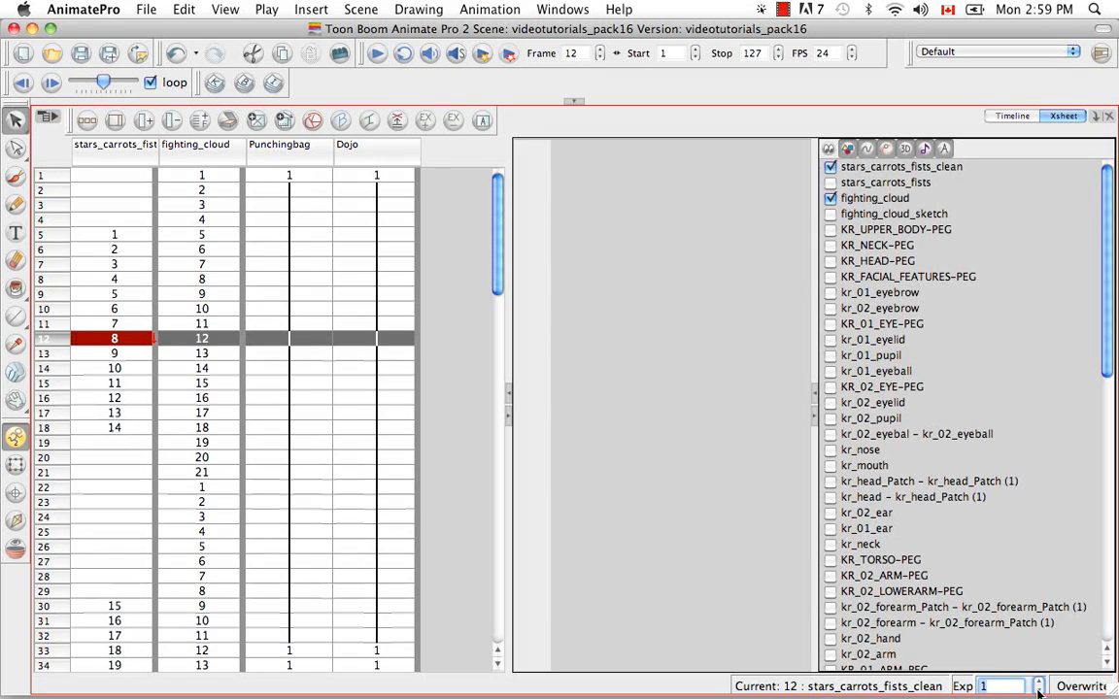
Extend the exposure of drawing 8 at frame 12 of the stars_carrots_fists_clean column to 4 frames.
click(429, 118)
click(428, 119)
click(429, 118)
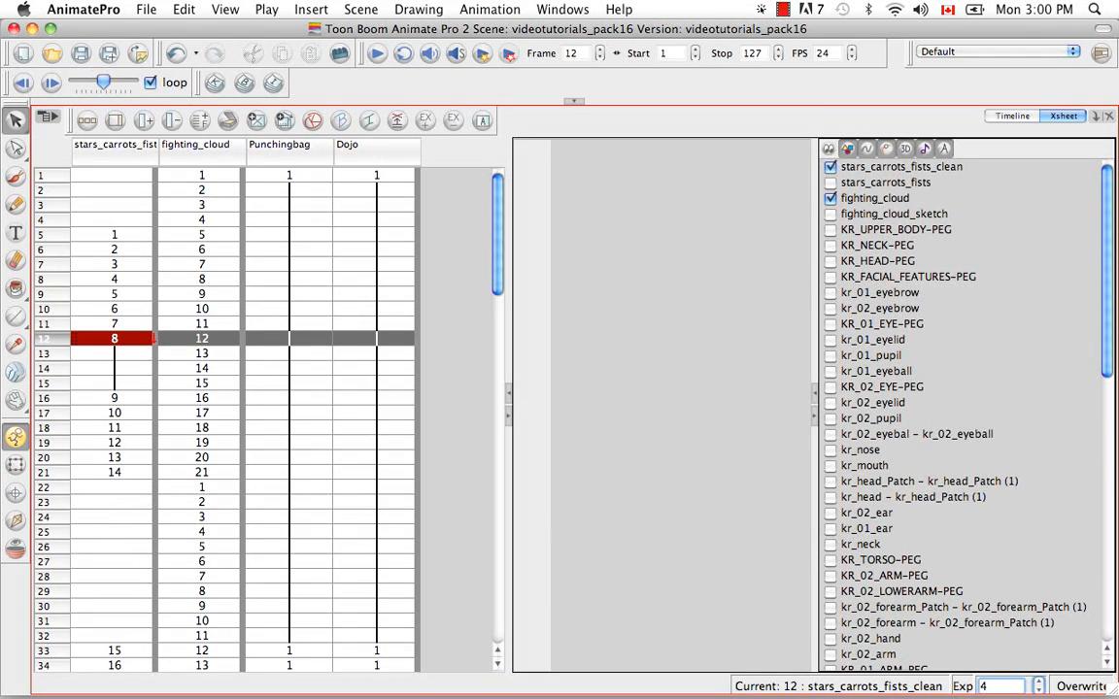
Set the exposure of drawing 8 at frame 12 of the stars_carrots_fists_clean column to 30.
double_click(987, 686)
text(30)
key(Return)
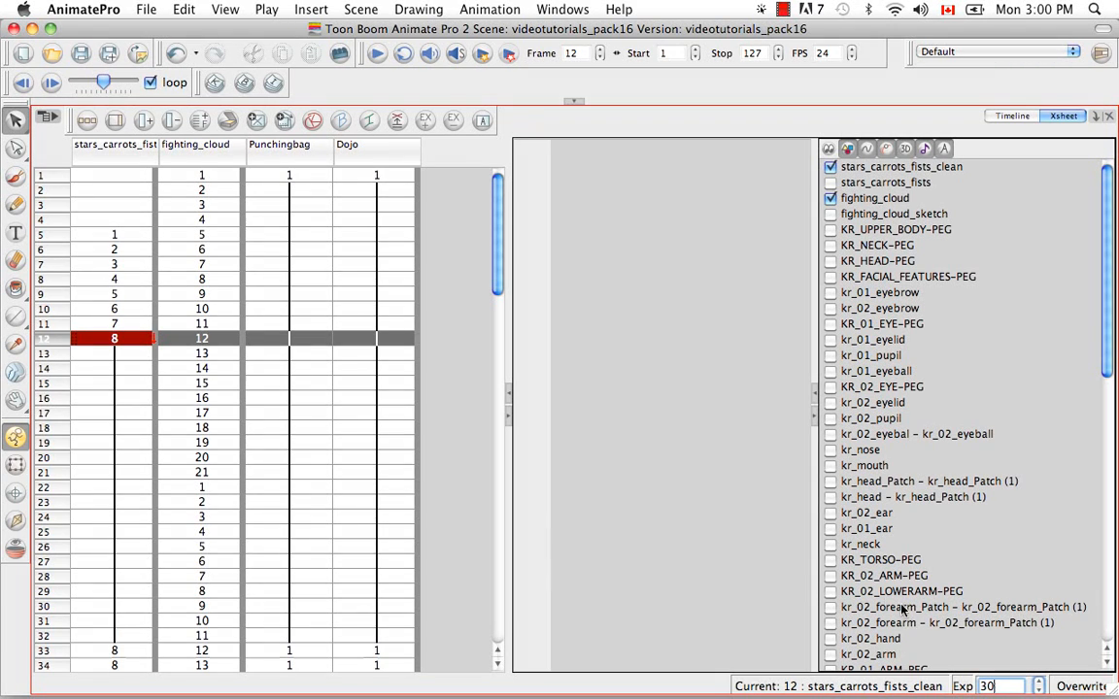
Set the exposure of drawing 8 at frame 12 of the stars_carrots_fists_clean column to 1.
drag(1010, 687, 967, 687)
text(1)
key(Return)
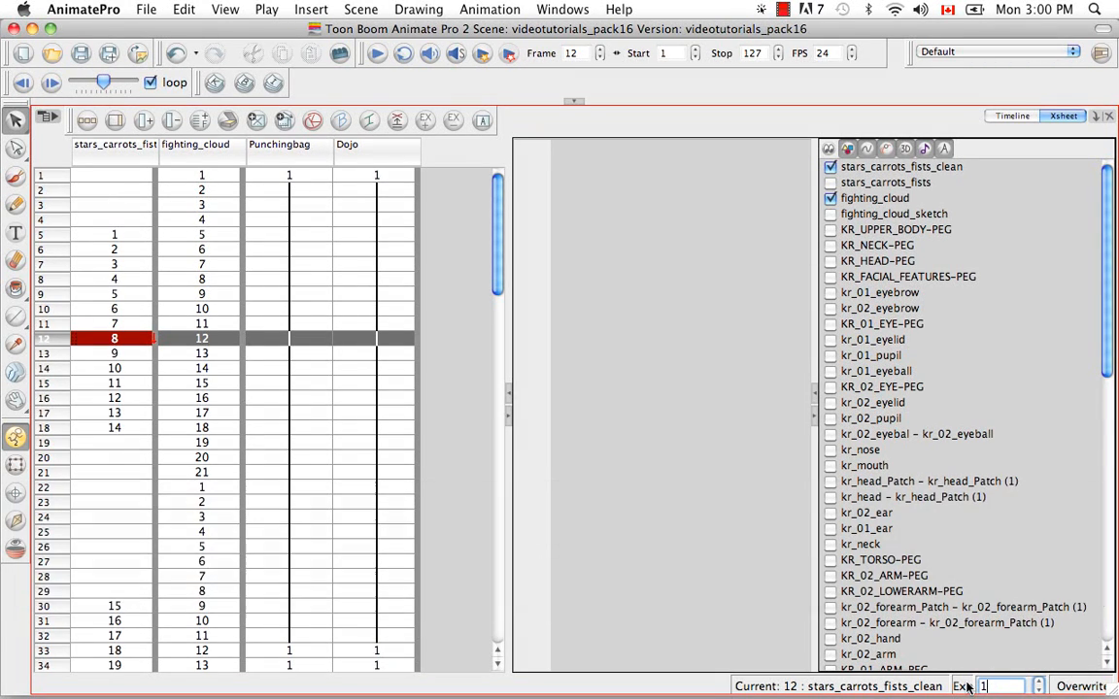
Alternate the Xsheet's exposure mode between Insert and Overwrite, leaving it on Overwrite.
click(1076, 687)
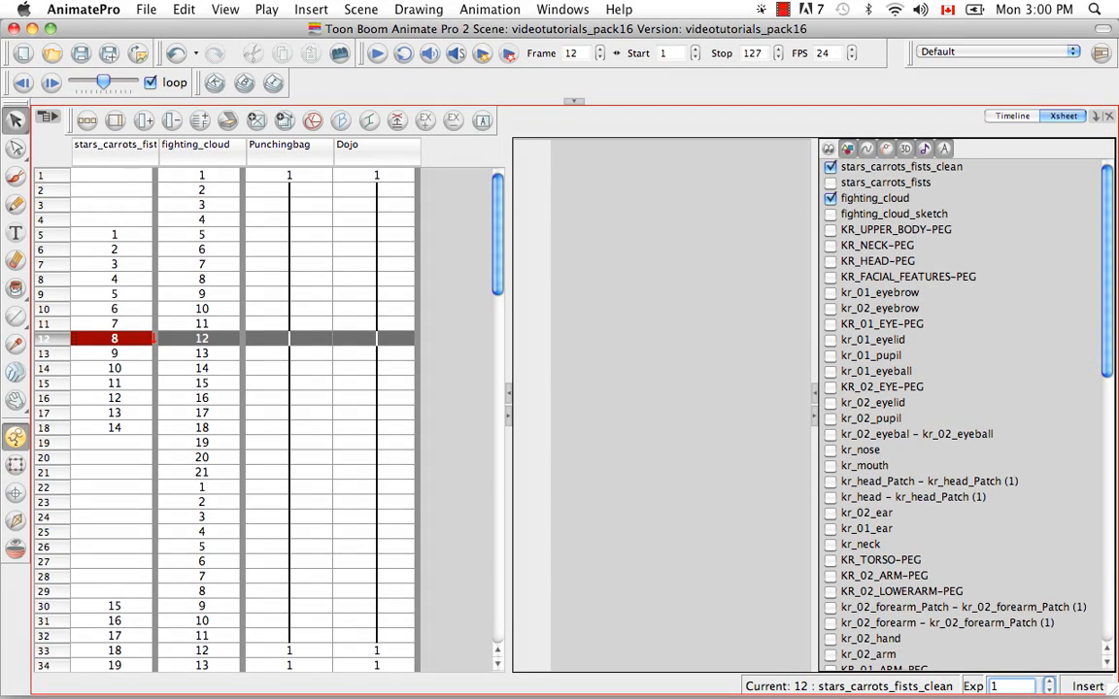
click(1086, 687)
click(1087, 687)
click(1088, 687)
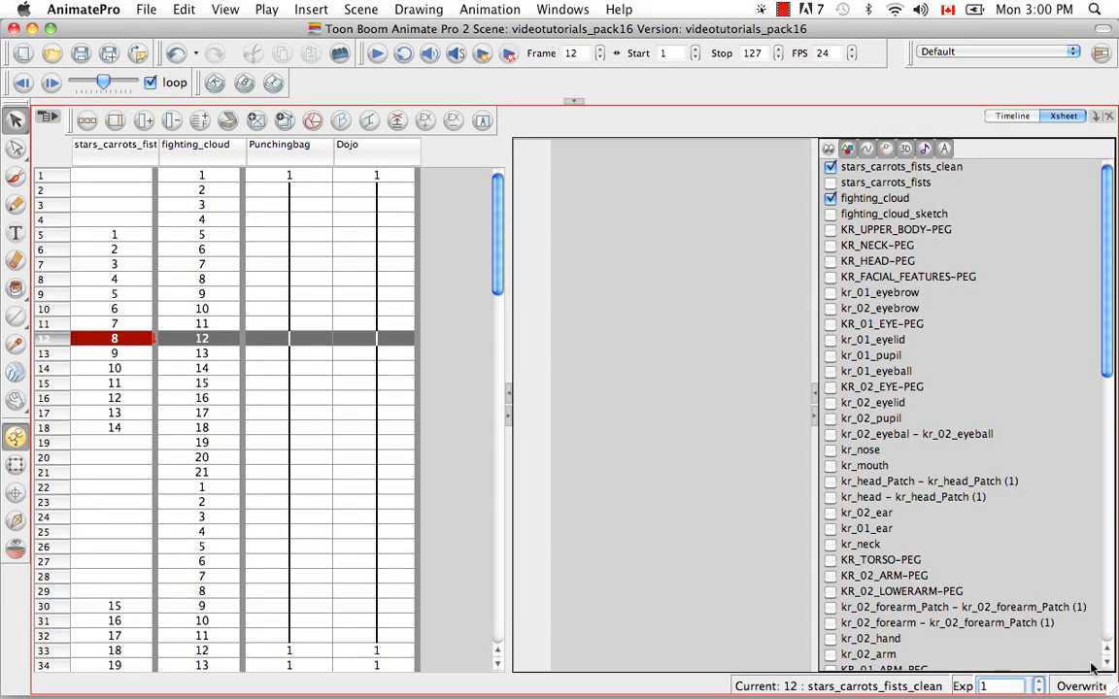
click(1085, 687)
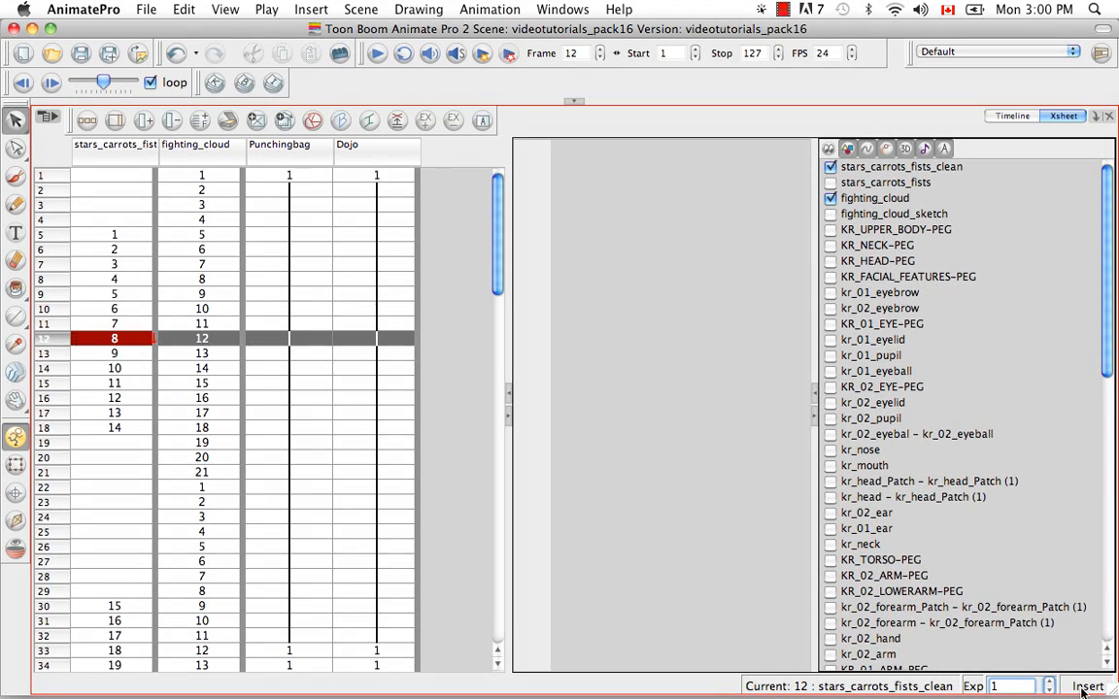
click(1083, 687)
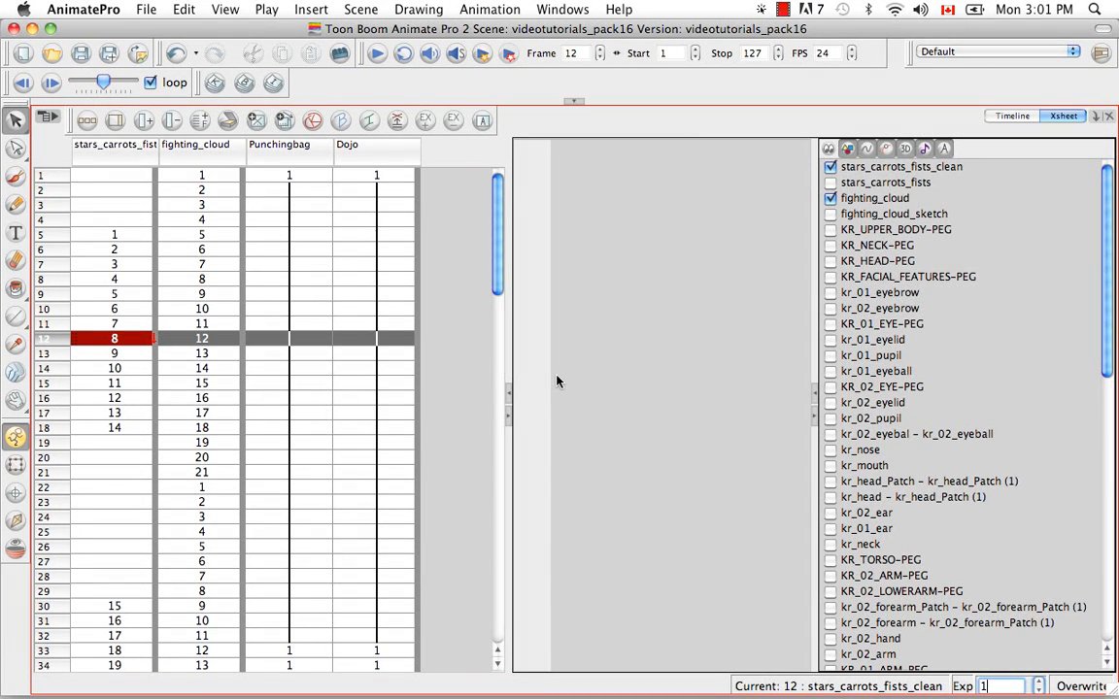
Select the Punchingbag layer in the Timeline and examine its position function columns in the Xsheet.
click(1006, 117)
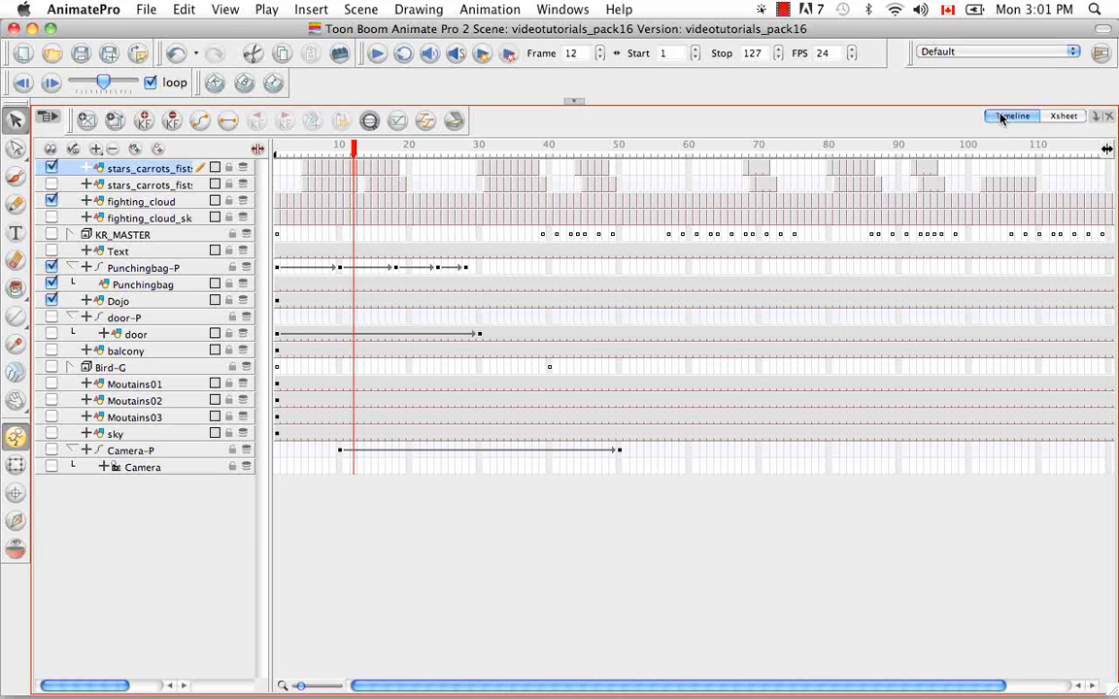
click(169, 287)
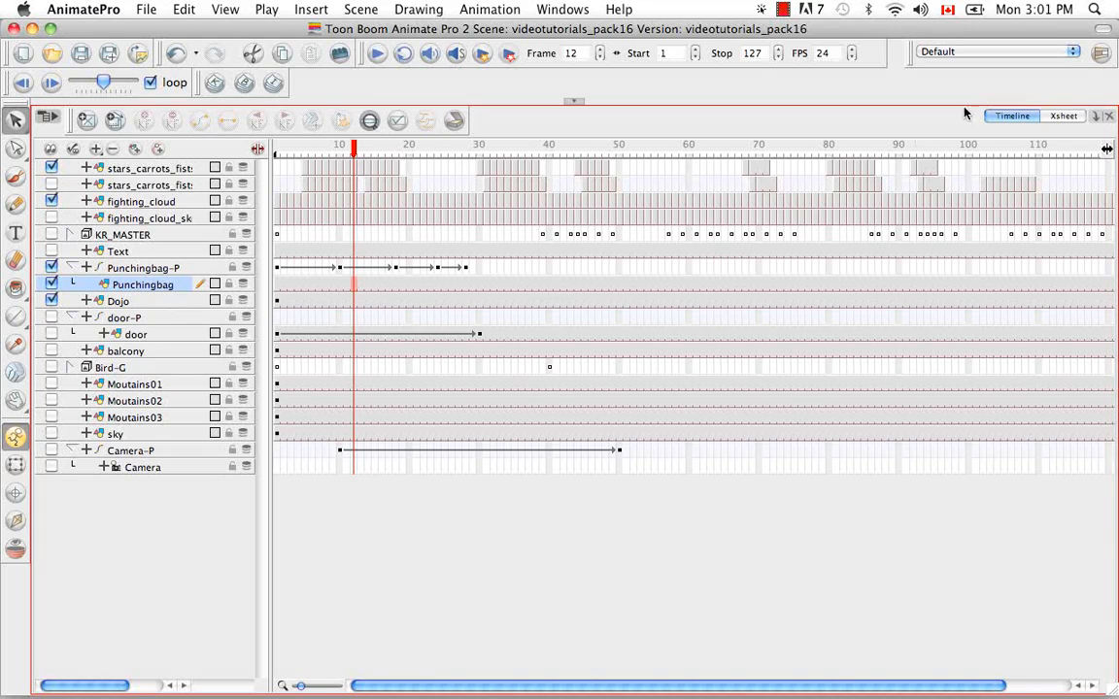
click(1063, 115)
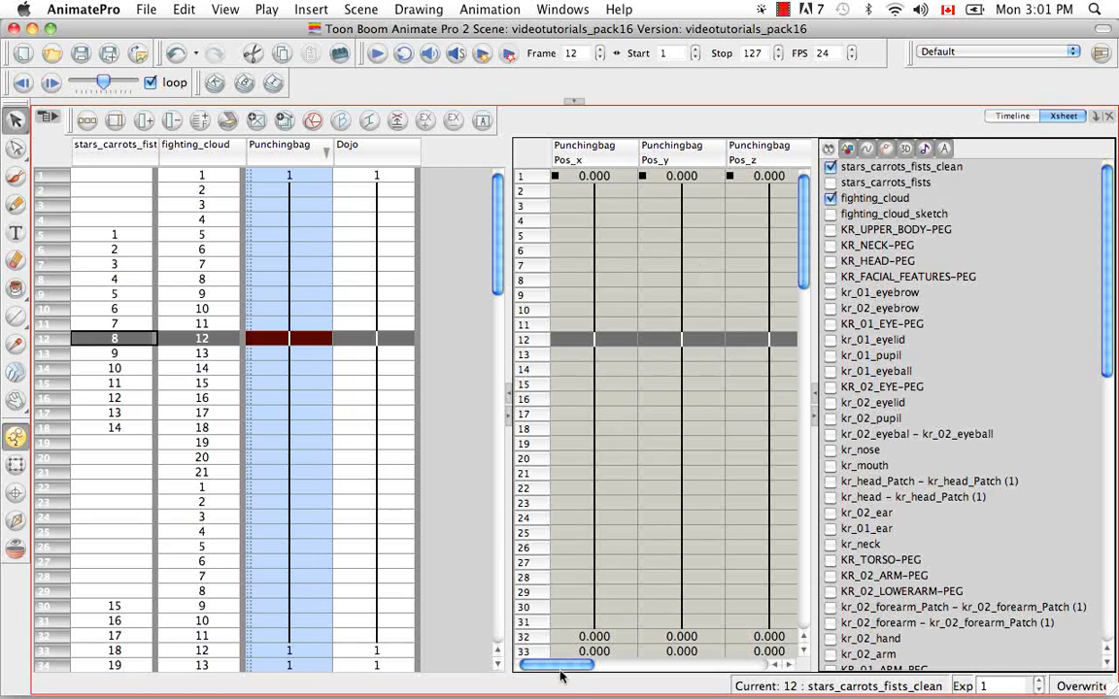
mouse_move(564, 666)
mouse_down()
mouse_move(738, 668)
mouse_move(564, 668)
mouse_up()
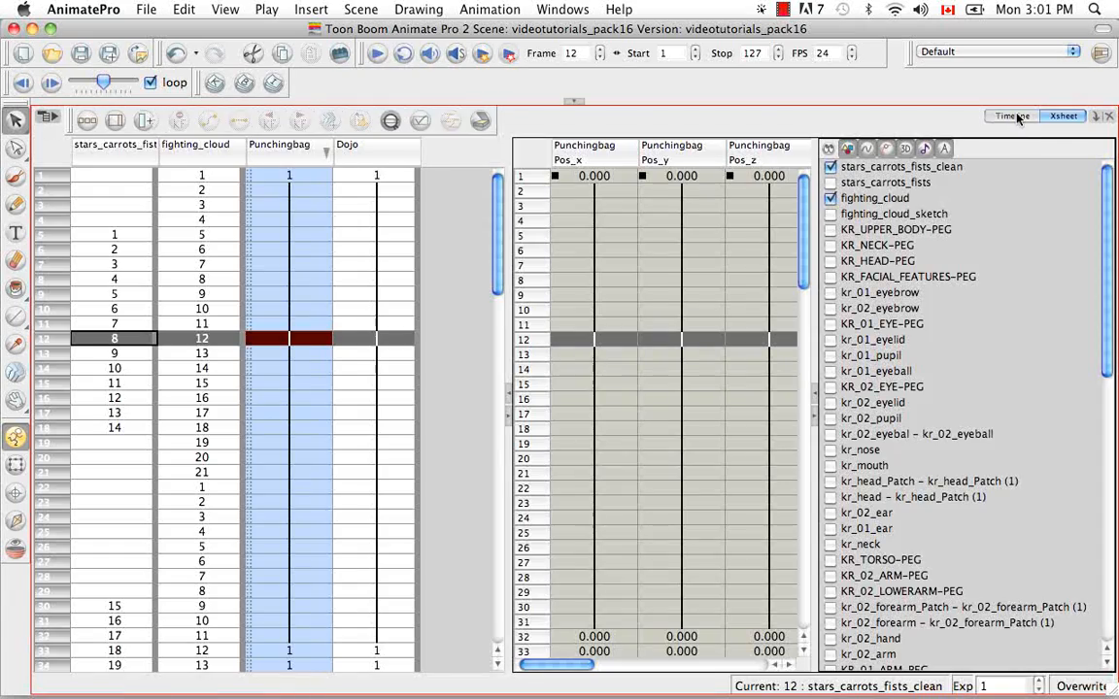
Enable Animate Using Animation Tools for the Punchingbag layer in the Timeline, and expand and collapse its function parameters.
click(1011, 116)
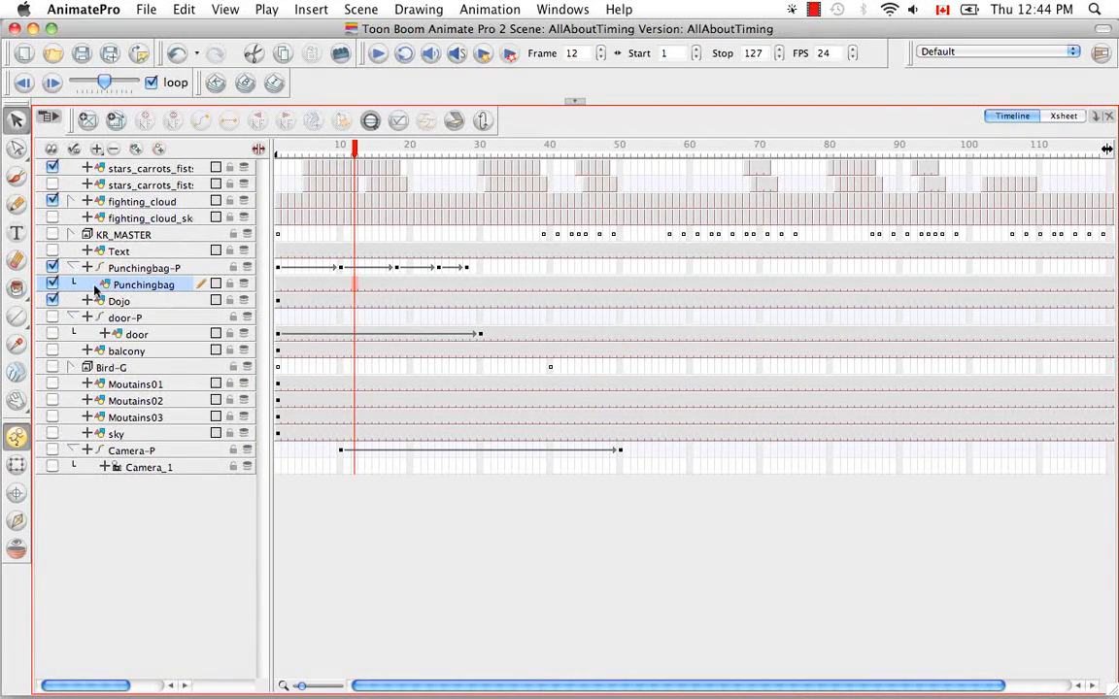
double_click(94, 289)
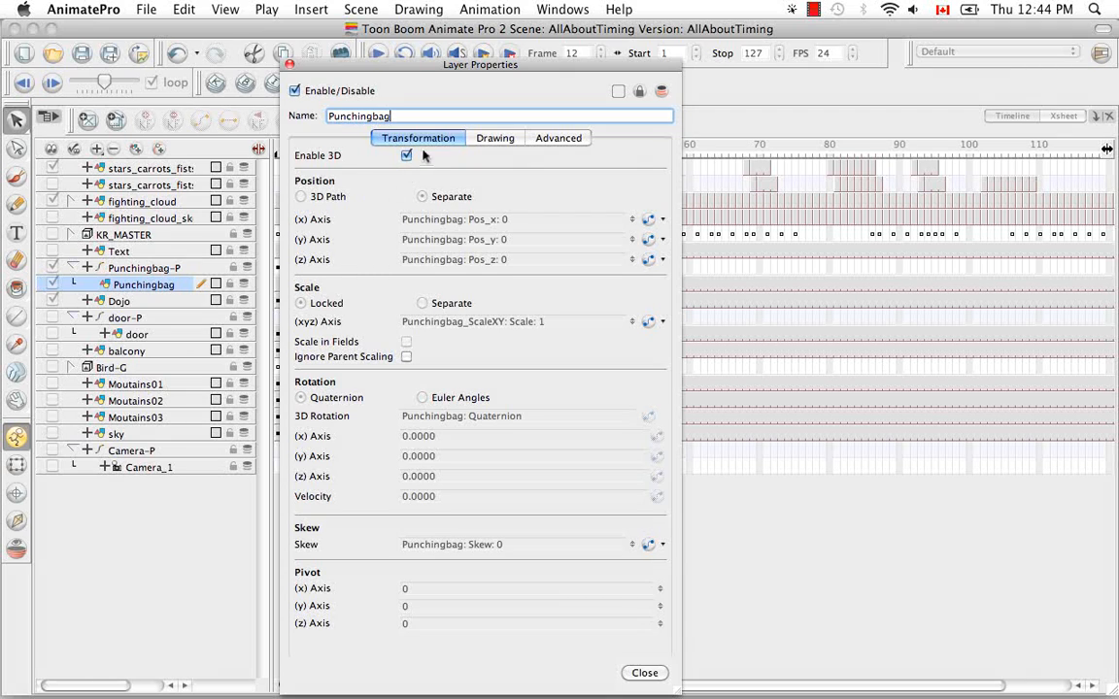
click(555, 139)
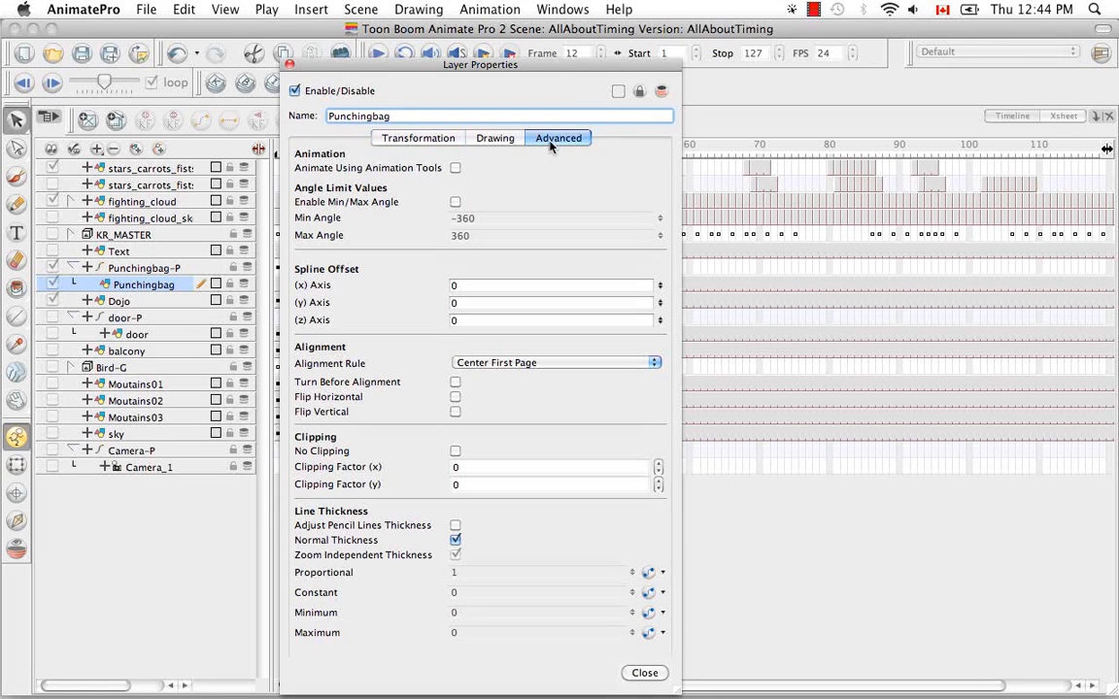
click(455, 169)
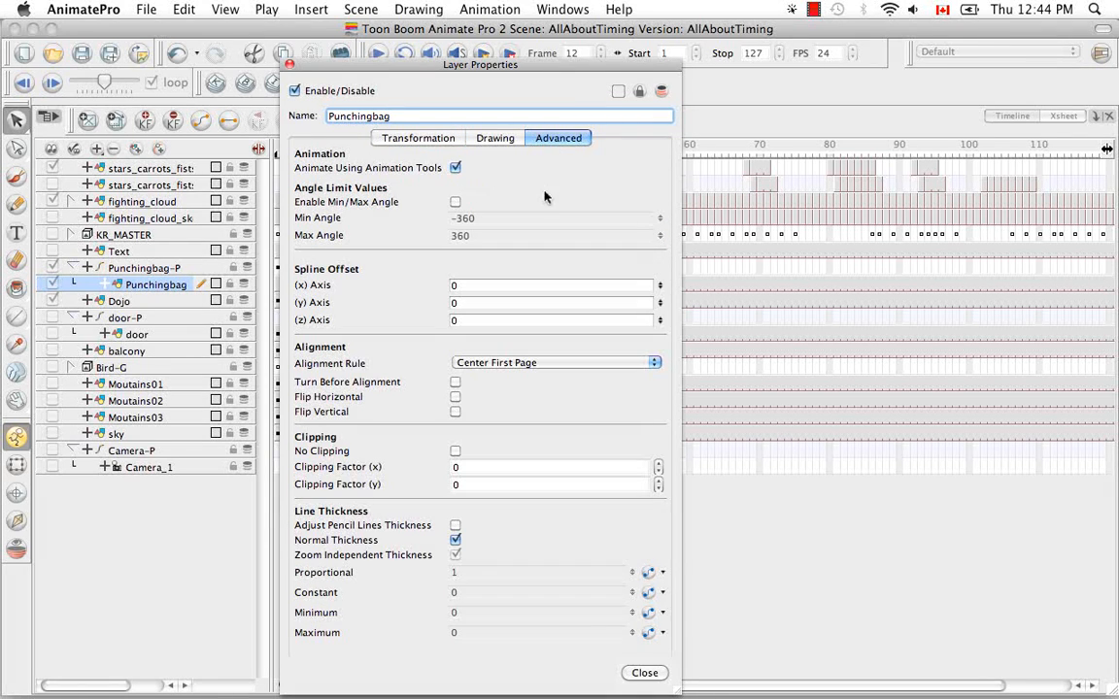
click(642, 682)
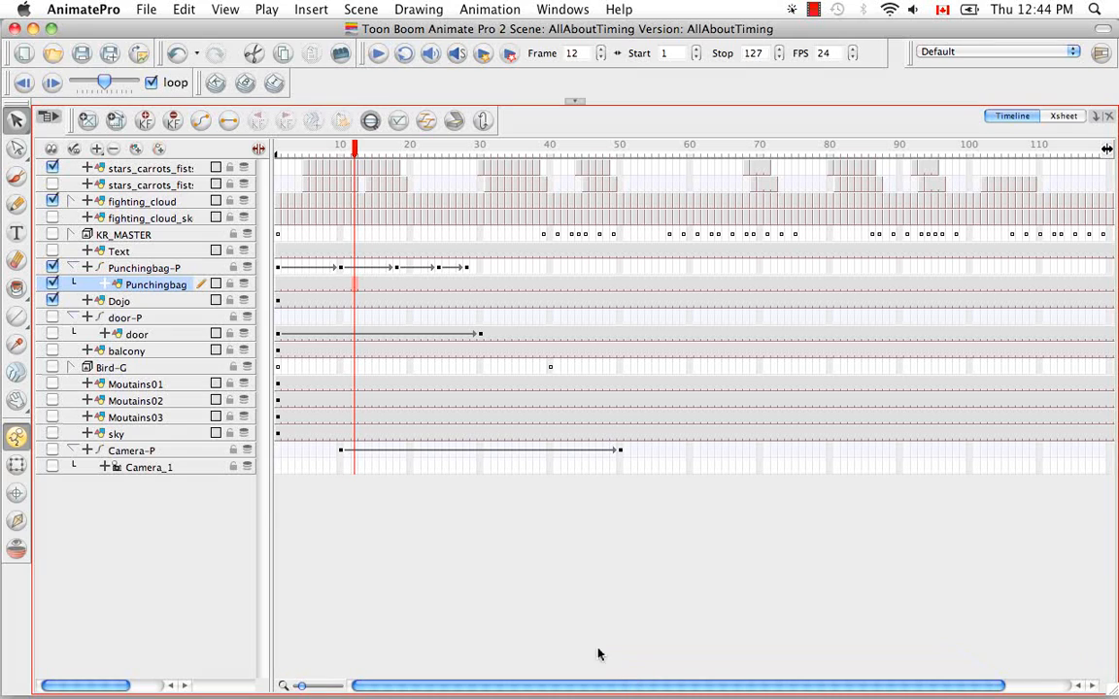
click(106, 284)
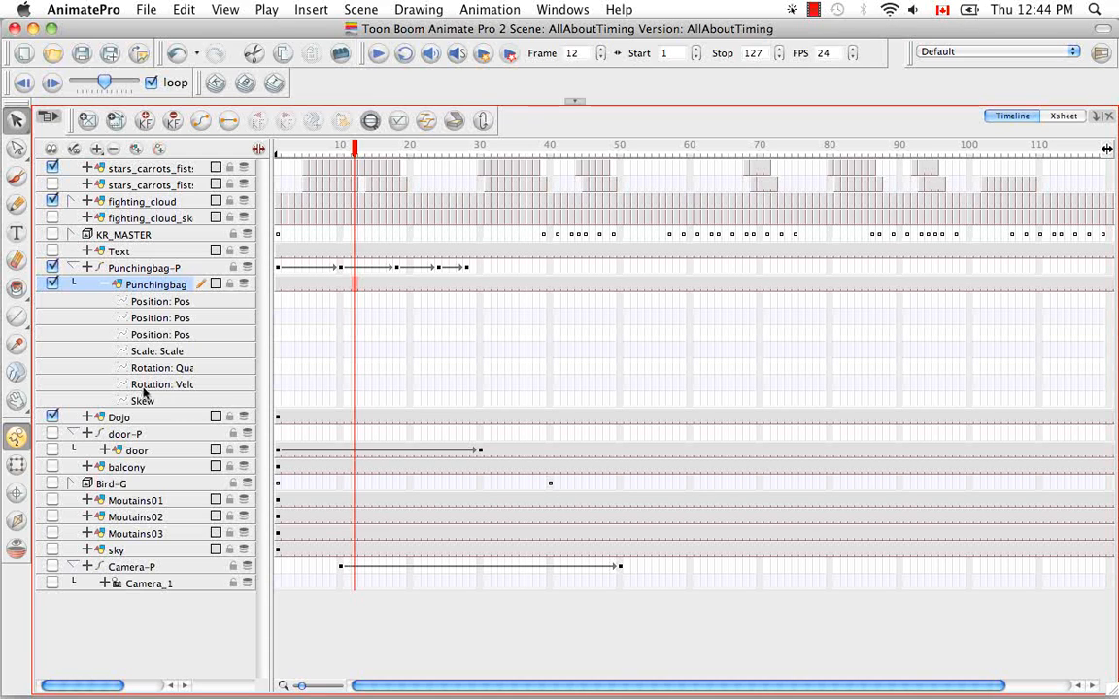
click(103, 284)
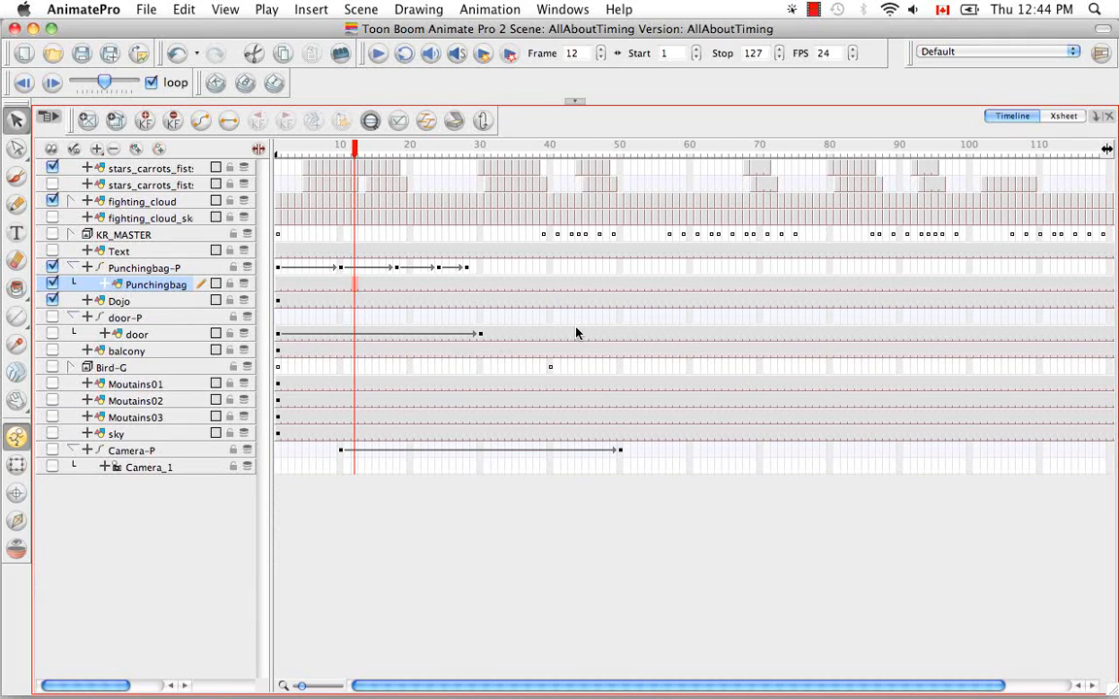